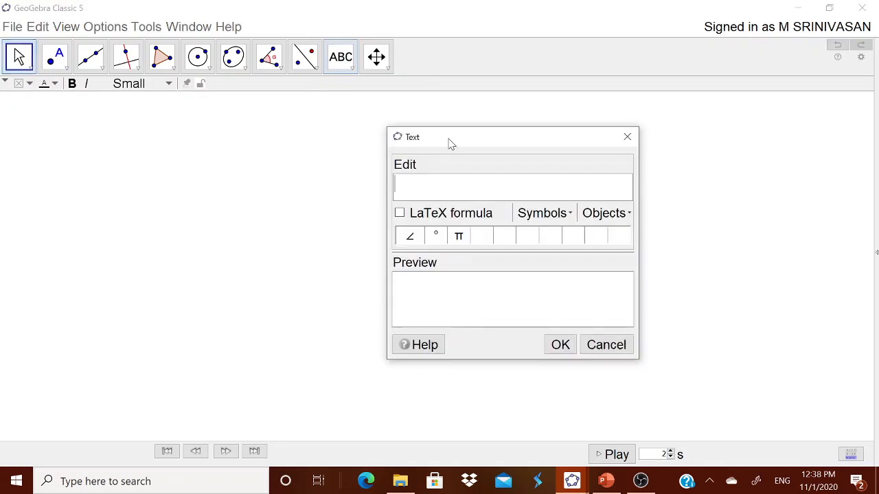
Add the text "PROPERTIES OF TRAPEZIUM" and position it as a title in the upper right of the drawing area.
type("P")
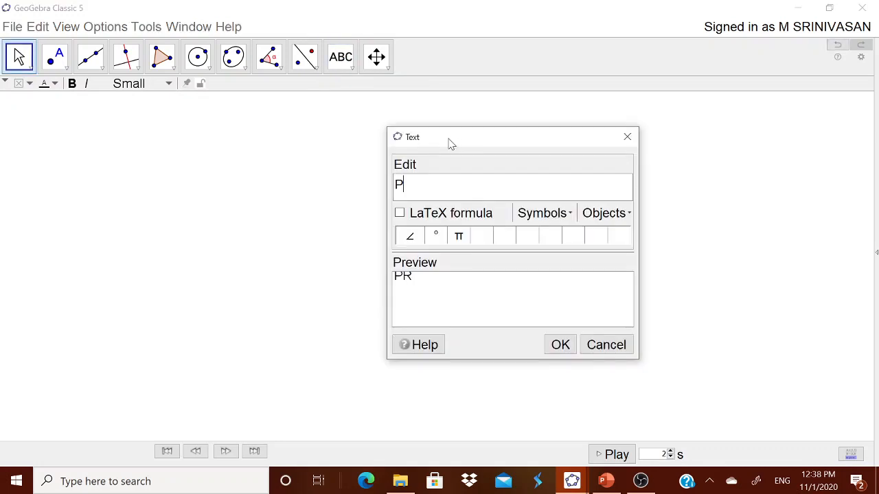
type("ROPERTIES OF RT")
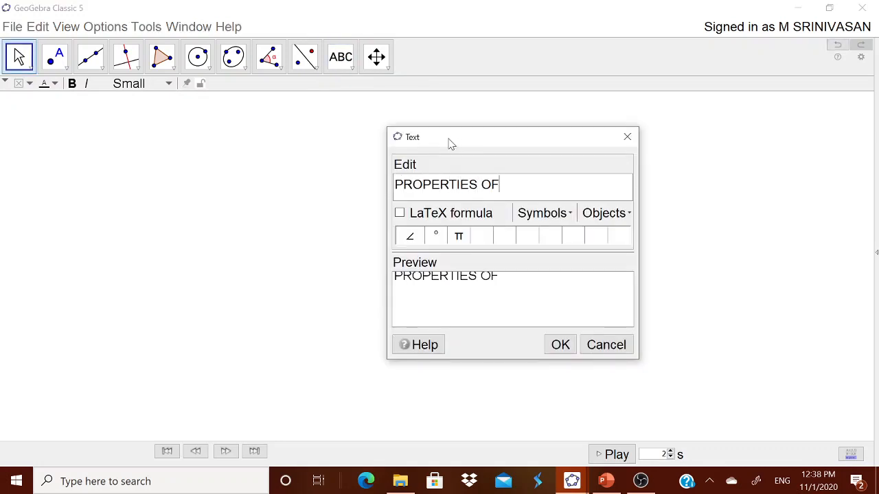
key("BackSpace")
key("BackSpace")
type("TRAPEZIUM")
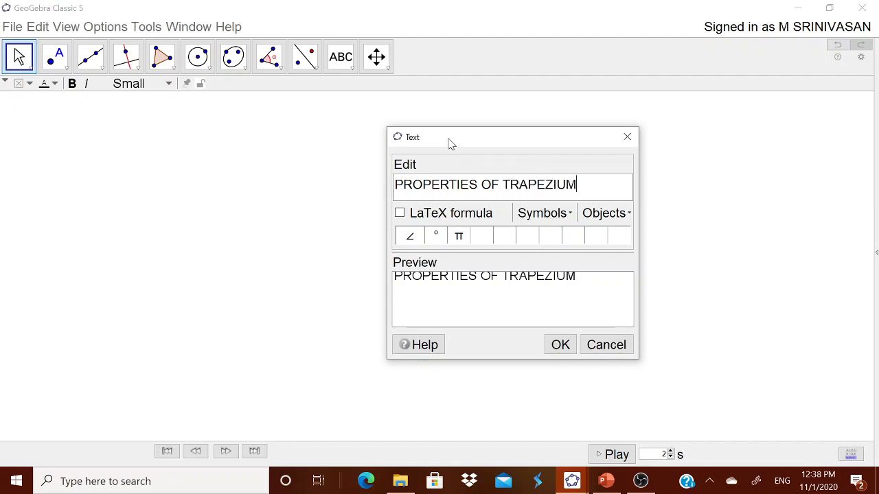
left_click(561, 343)
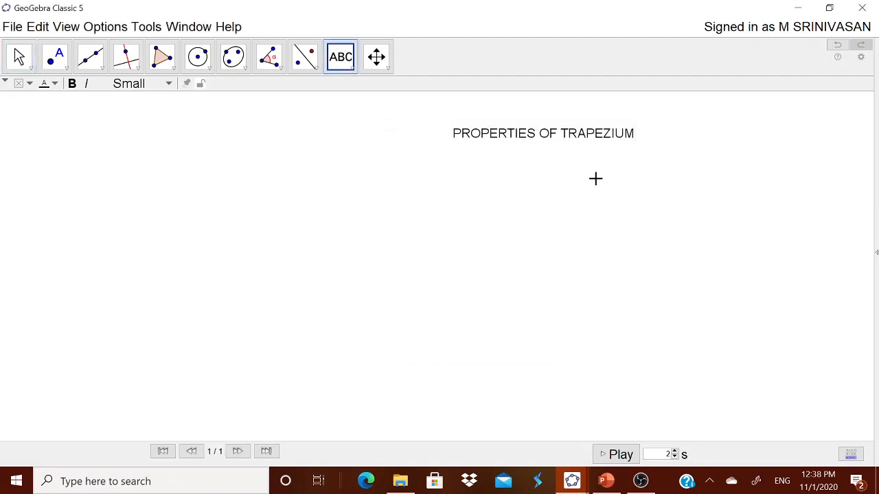
left_click_drag(588, 141, 735, 122)
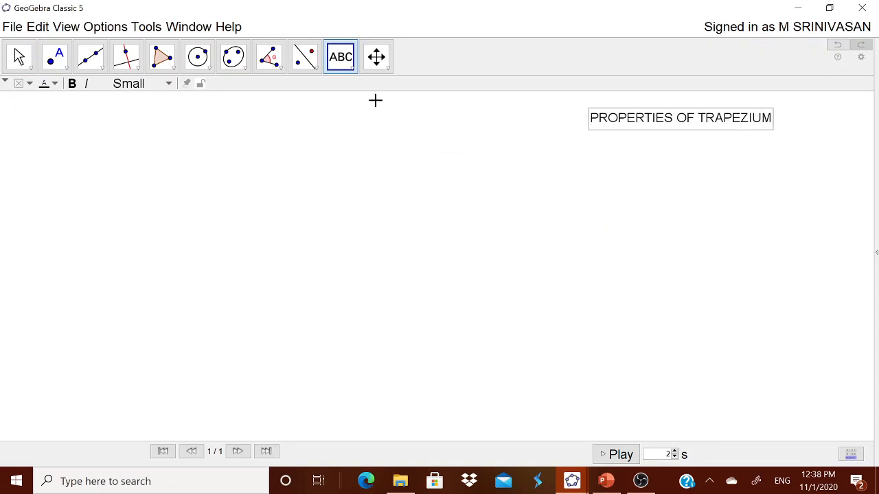
Add the text "A QUADRILATERAL WITH ONE PAIR OF PARALLEL SIDES" and position it beneath the title.
left_click(373, 153)
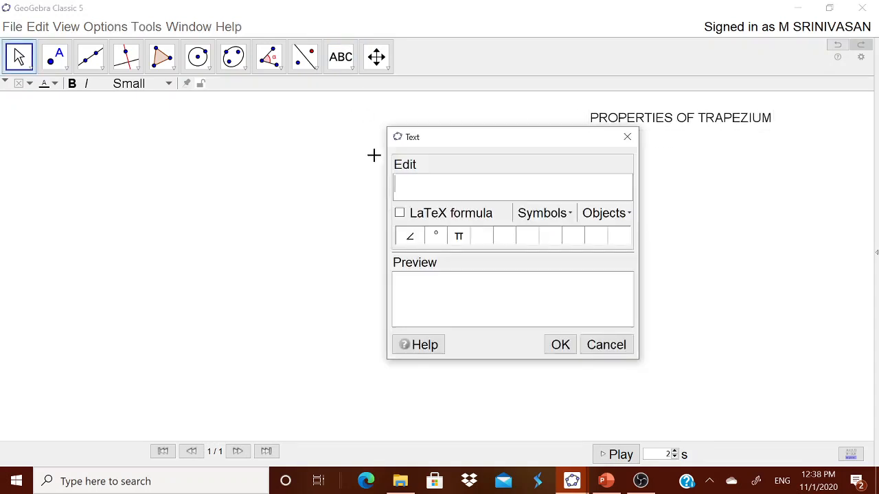
type("A QU")
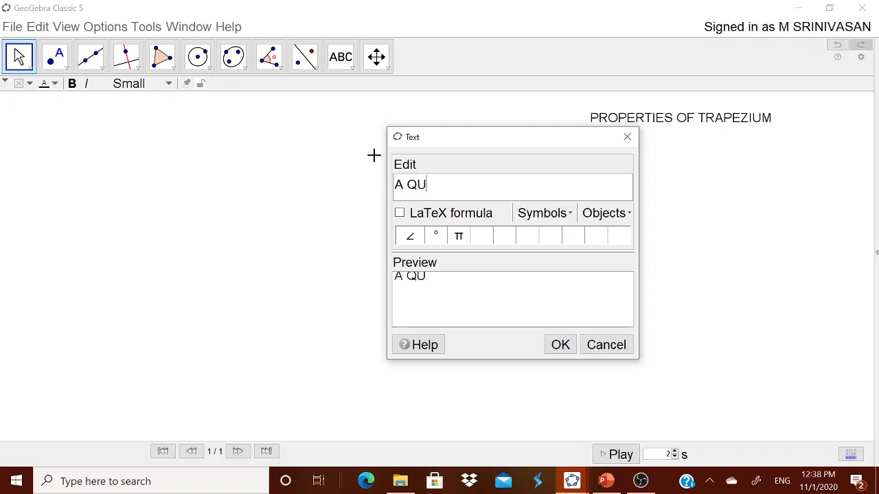
type("AAAAAAAAA")
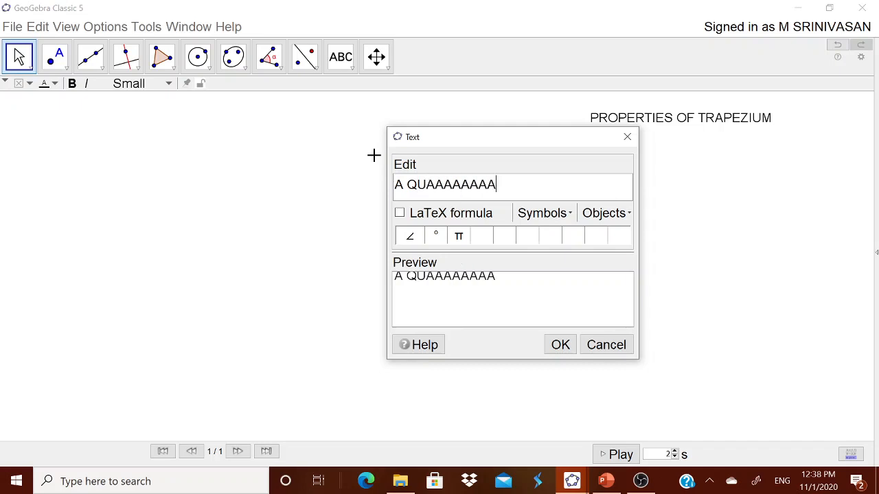
key("BackSpace")
key("BackSpace")
key("BackSpace")
key("BackSpace")
key("BackSpace")
key("BackSpace")
key("BackSpace")
key("BackSpace")
key("BackSpace")
type("A QUA")
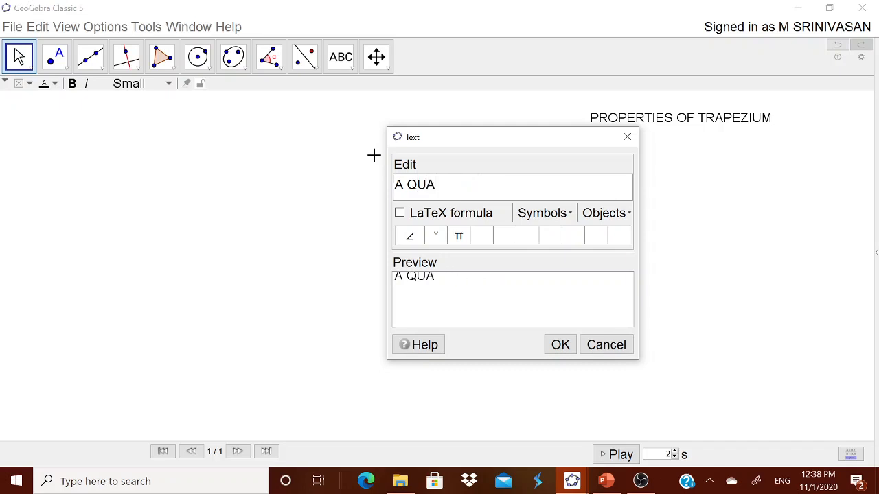
type("DRILATERAL")
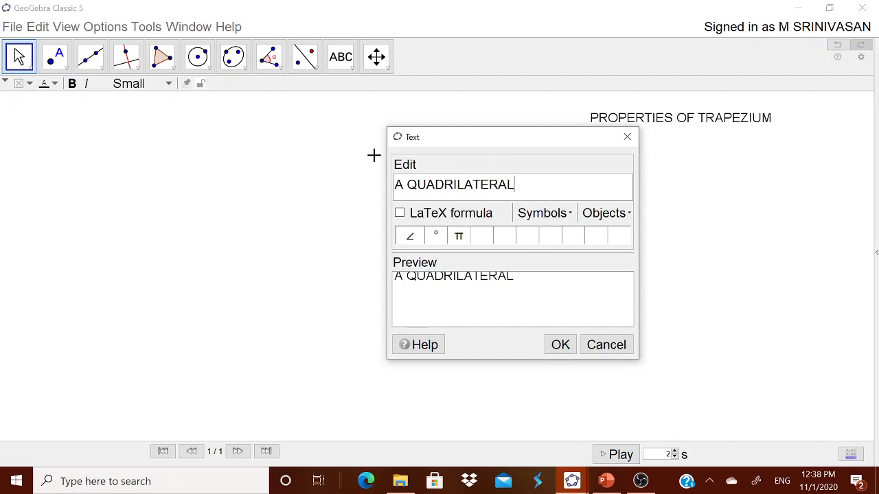
type(" WITH ONE PA")
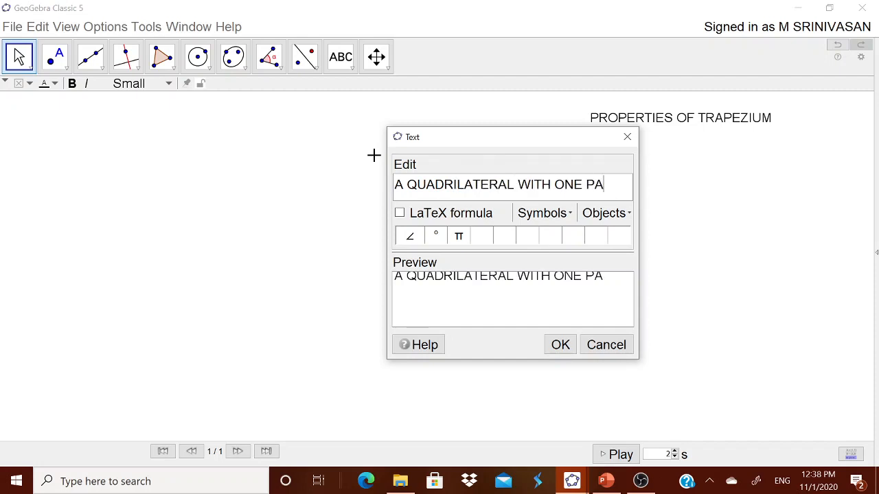
type("IR OF PA")
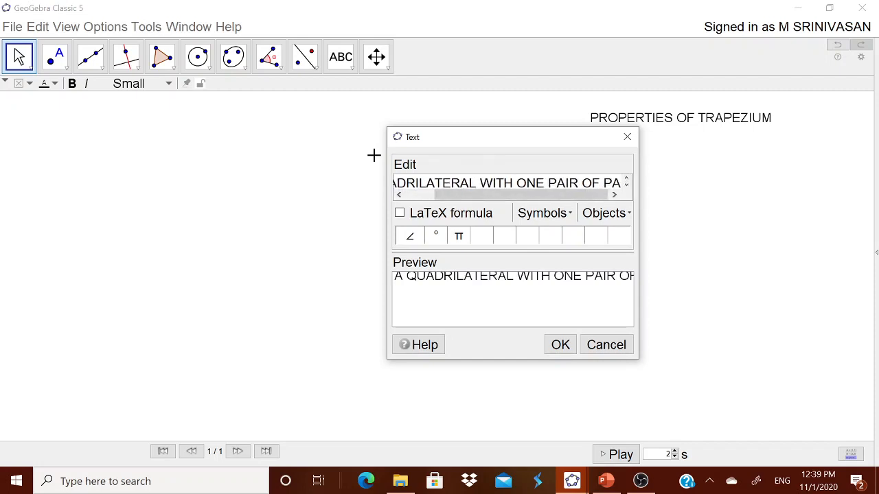
type("RALEL")
key("BackSpace")
key("BackSpace")
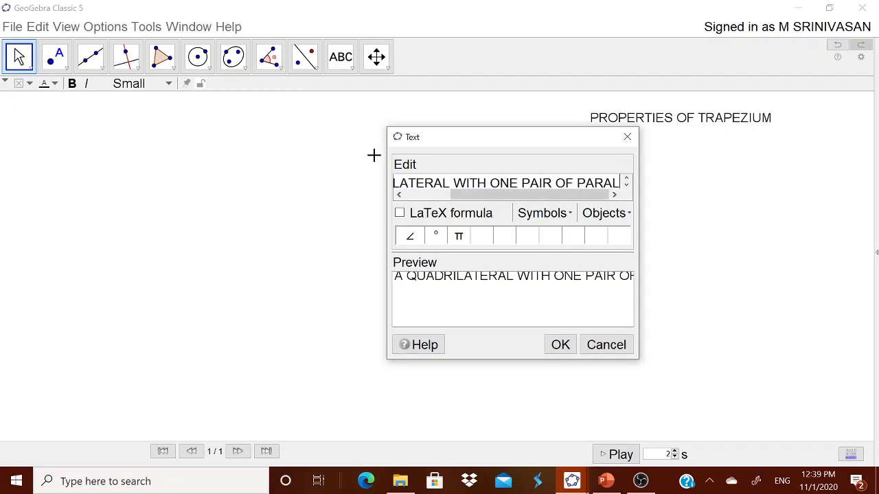
type("LE")
key("BackSpace")
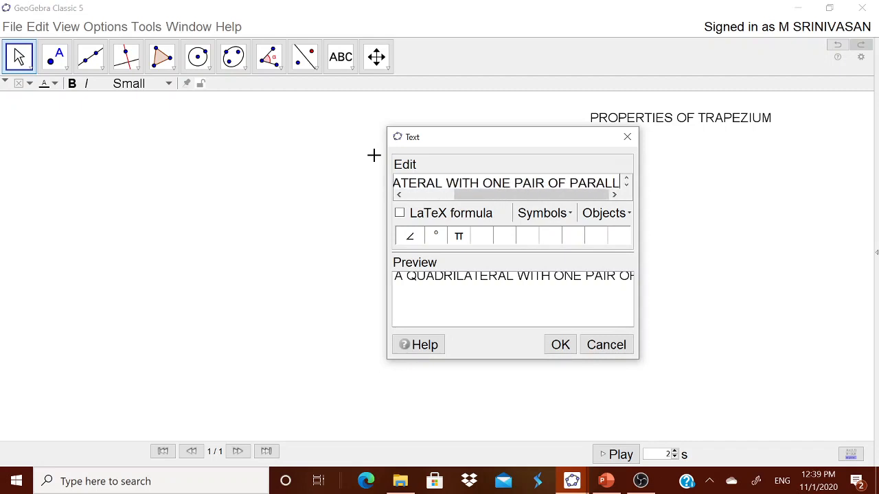
type("EL SIDES")
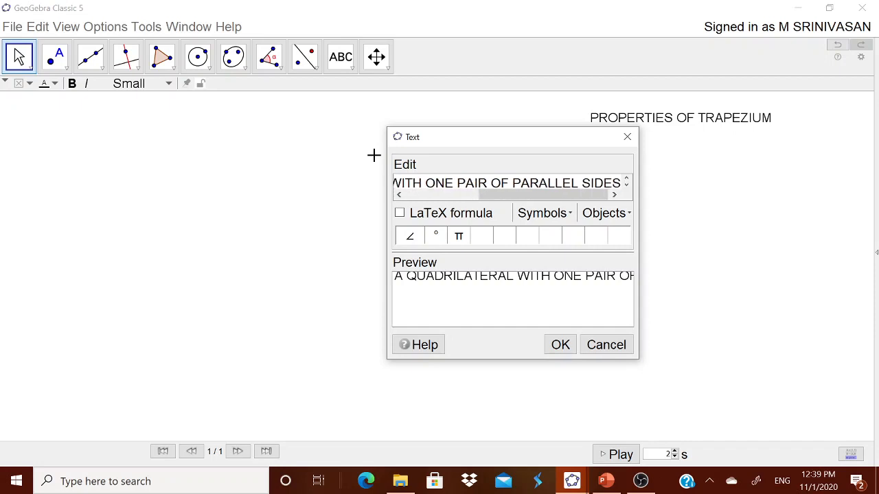
left_click(560, 345)
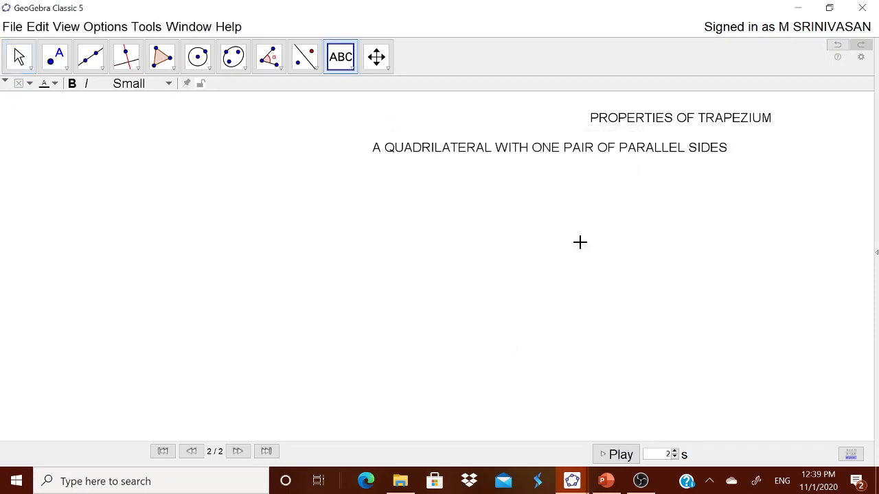
left_click_drag(564, 158, 694, 162)
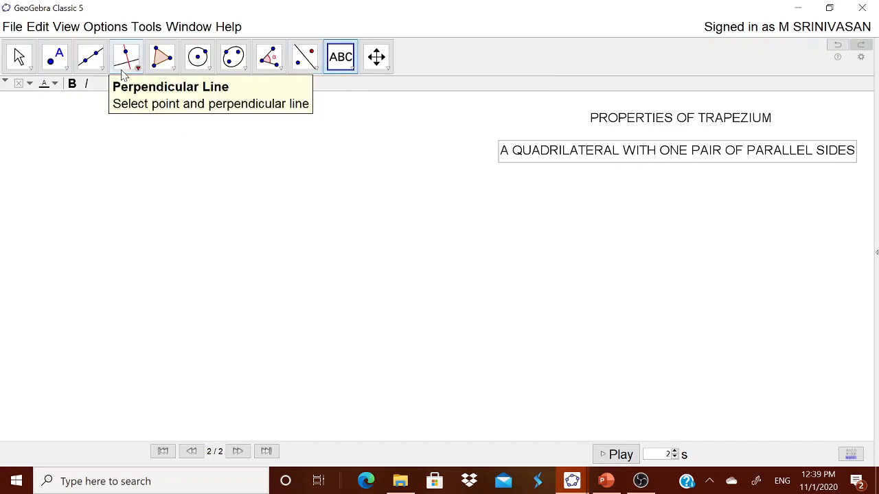
Draw a nearly horizontal segment from left to right in the lower left part of the drawing area.
left_click(94, 60)
left_click(115, 121)
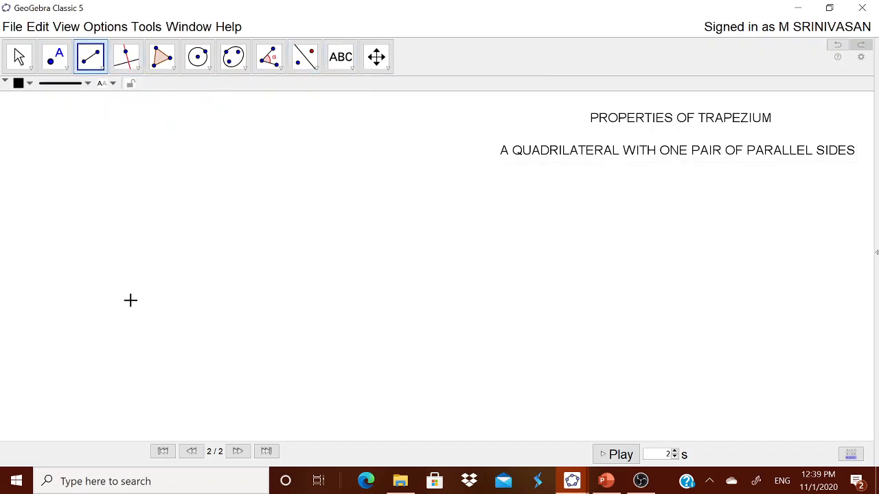
left_click(136, 381)
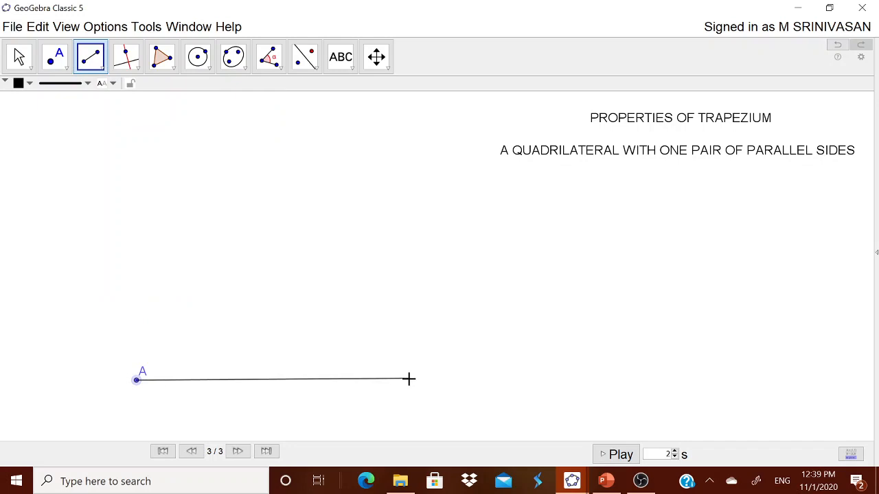
left_click(393, 378)
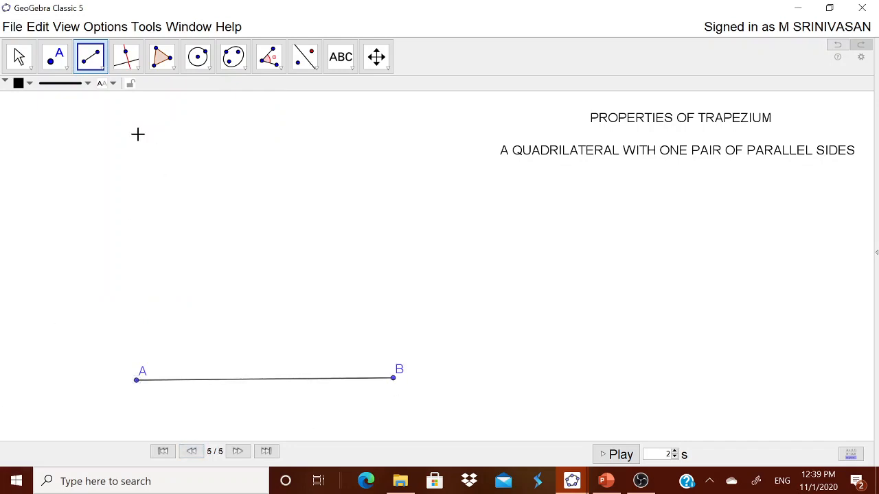
Place a free point above segment AB, slightly to the right of endpoint B.
left_click(66, 67)
left_click(73, 93)
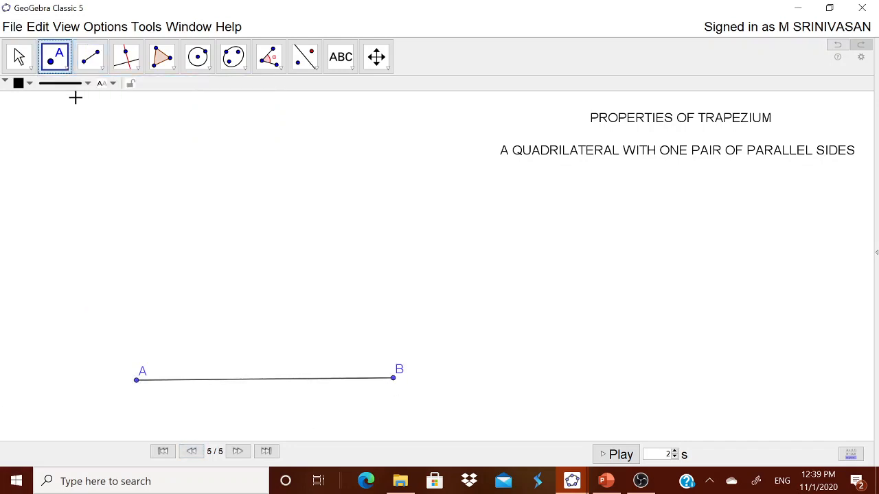
left_click(428, 245)
left_click(23, 62)
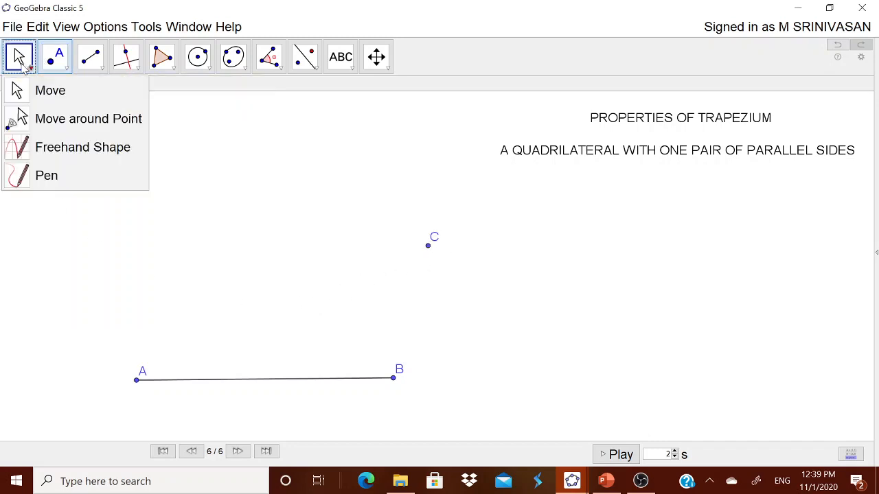
Construct a line through point C parallel to segment AB.
left_click(101, 68)
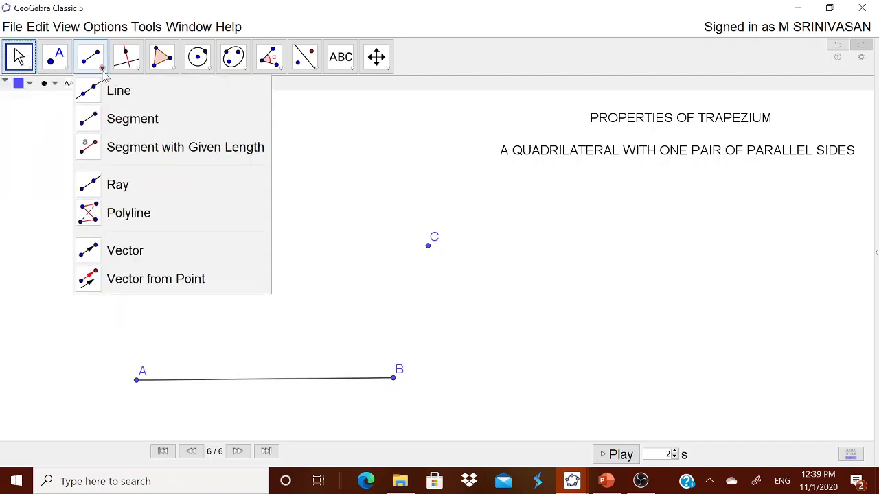
left_click(135, 69)
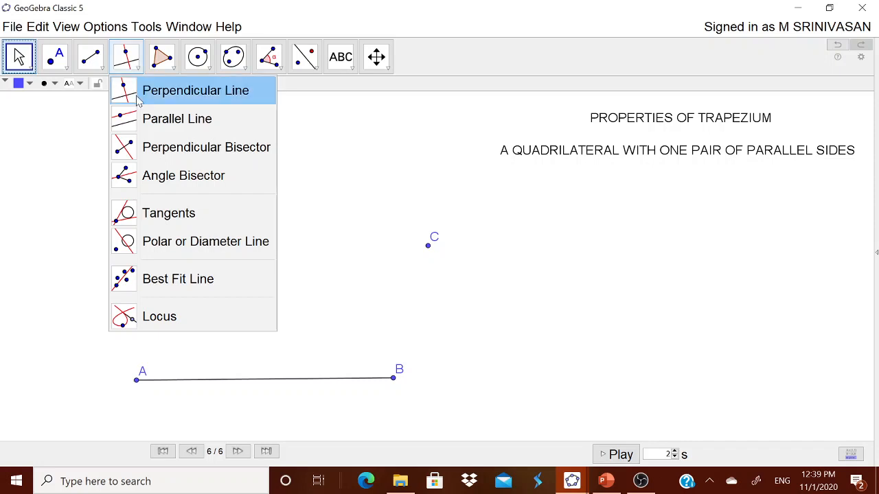
left_click(160, 123)
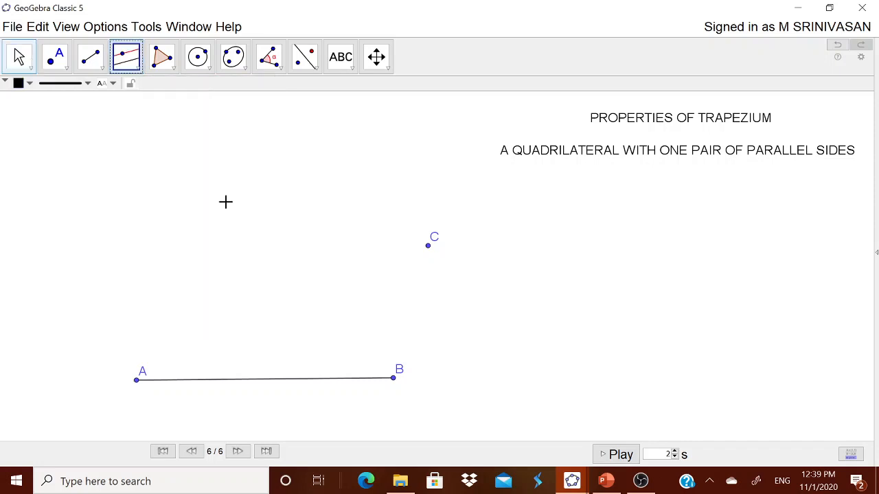
left_click(251, 381)
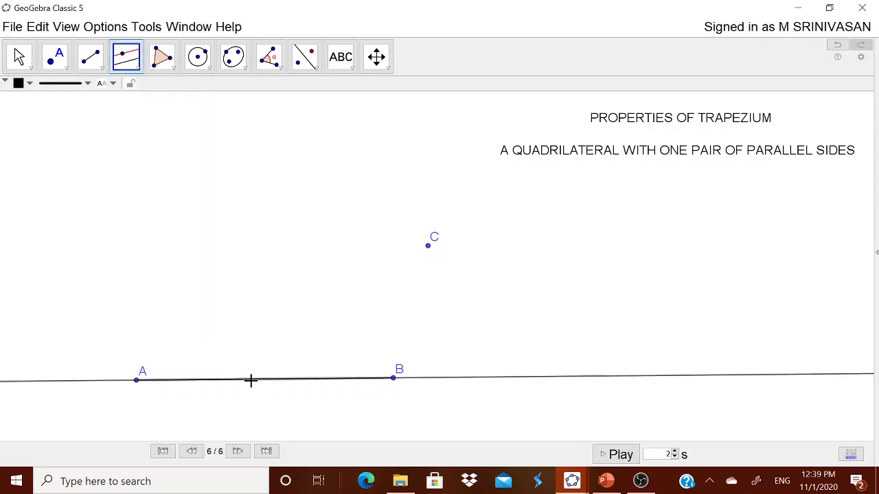
left_click(428, 245)
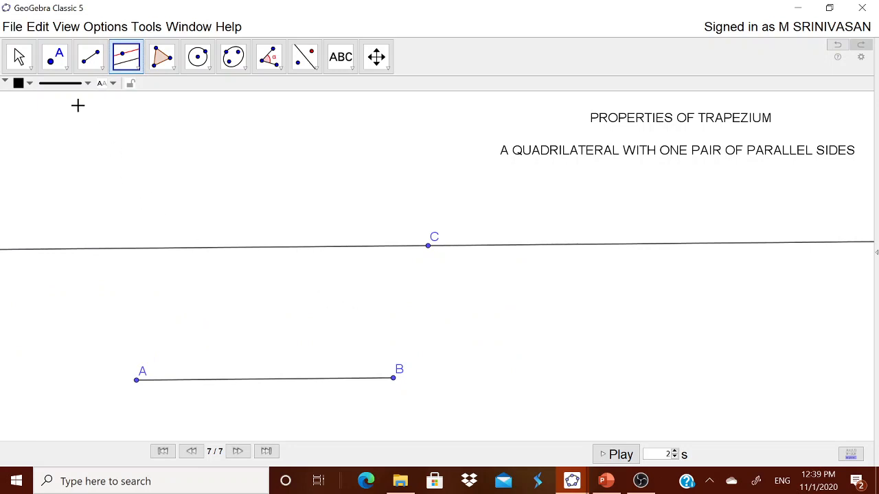
Place a point on the parallel line to the left of C, slightly beyond endpoint A, using Point on Object.
left_click(67, 69)
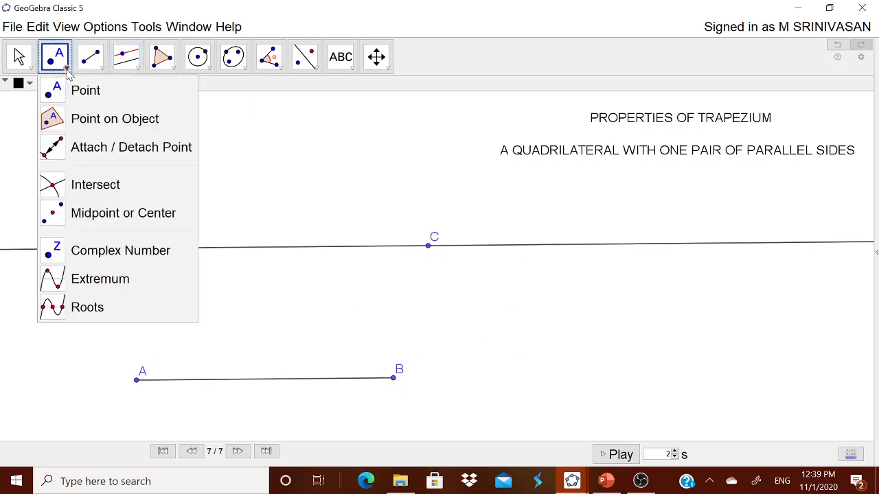
left_click(103, 121)
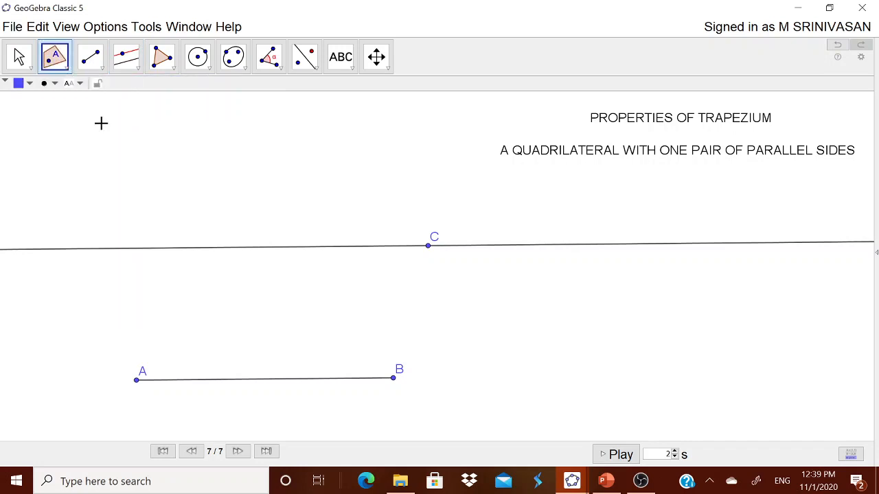
left_click(90, 249)
left_click(19, 58)
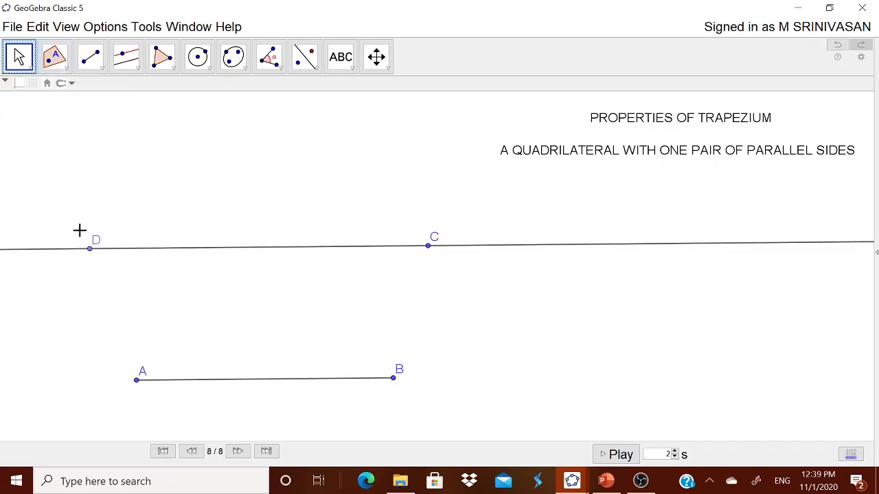
Create a polygon through points A, B, C and D, closing it at A to form the trapezium.
left_click(163, 61)
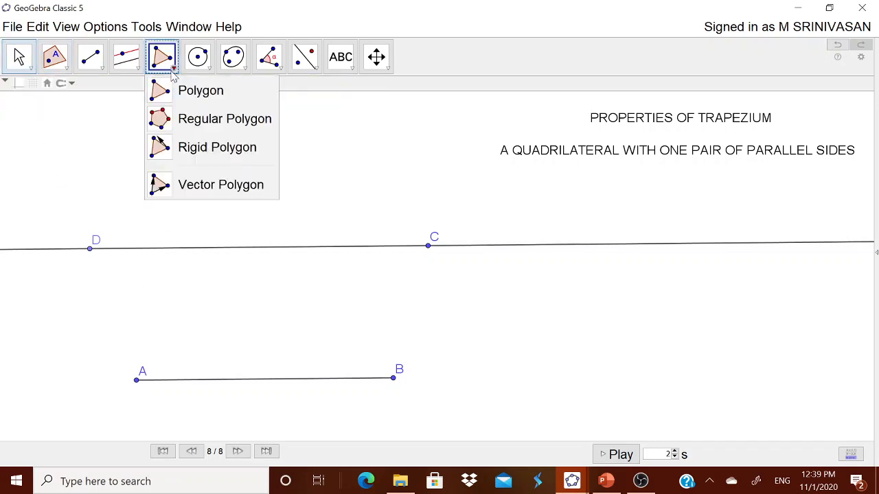
left_click(193, 101)
left_click(137, 380)
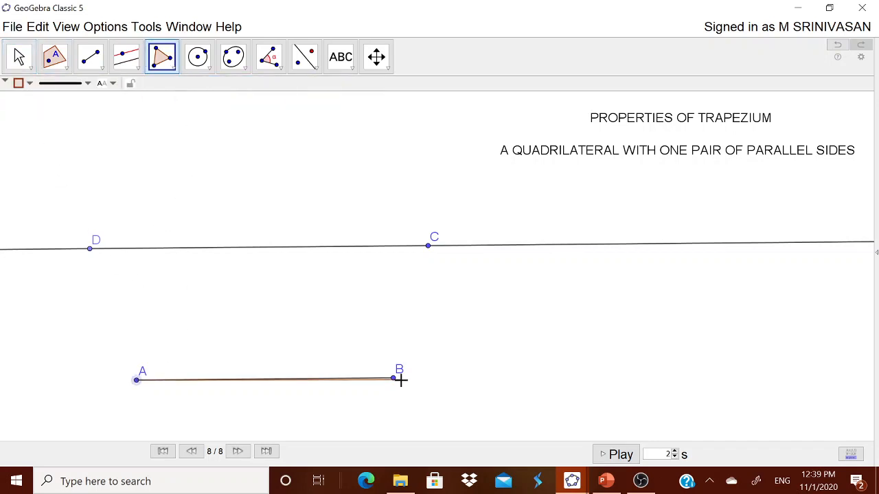
left_click(393, 379)
left_click(427, 247)
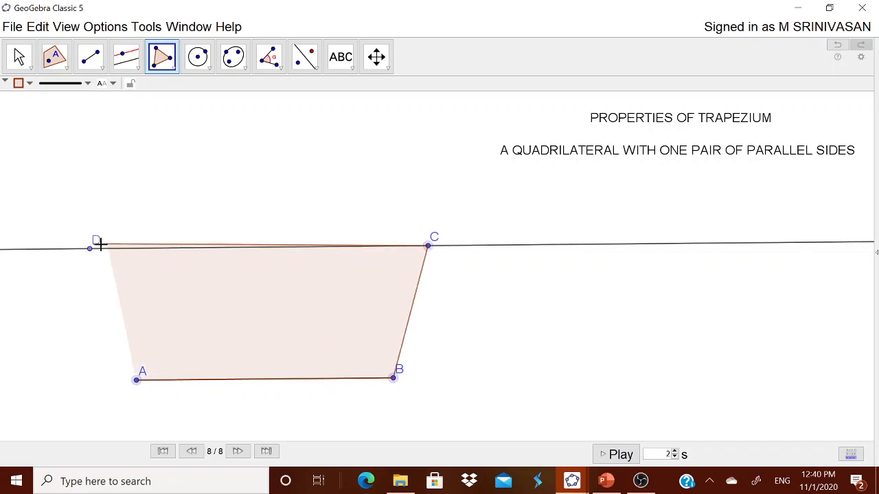
left_click(90, 249)
left_click(137, 380)
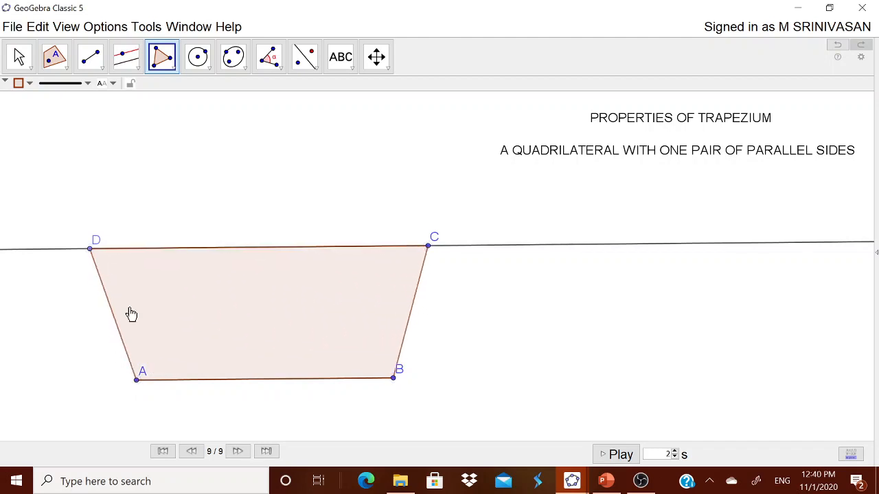
left_click(19, 57)
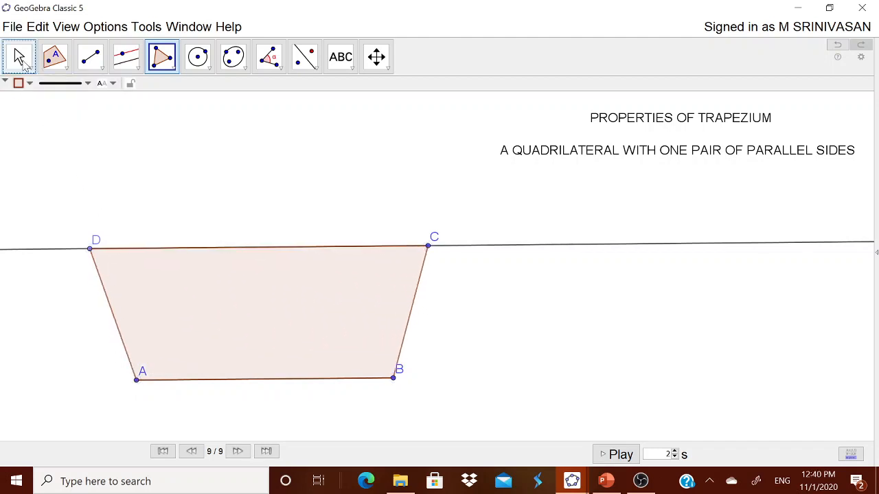
Hide the line through C parallel to AB and move vertex B to the right until side BC is nearly vertical.
right_click(496, 247)
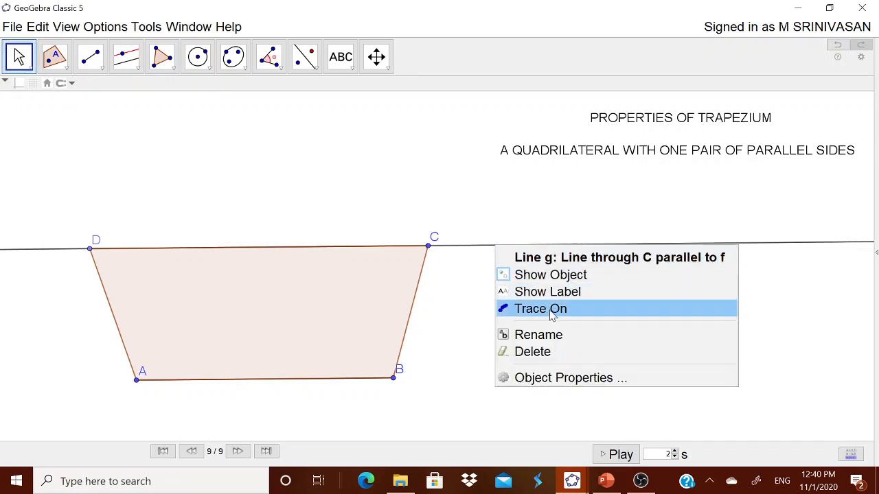
left_click(564, 276)
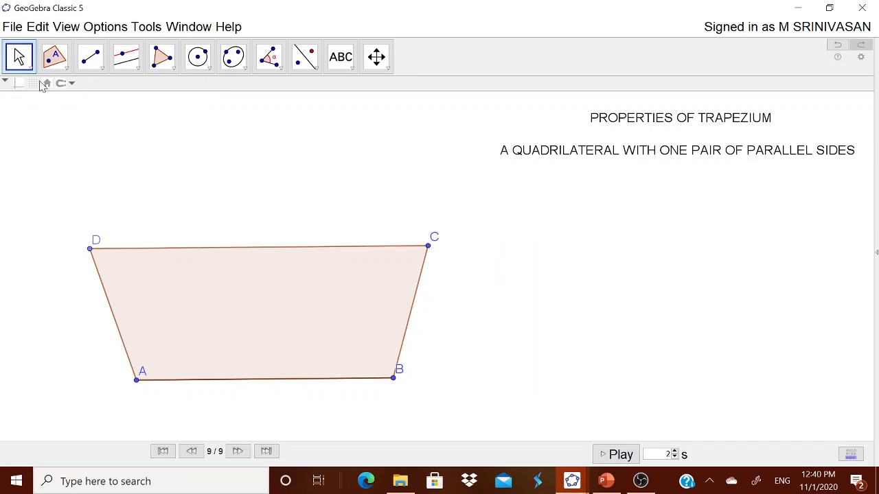
left_click_drag(393, 380, 431, 390)
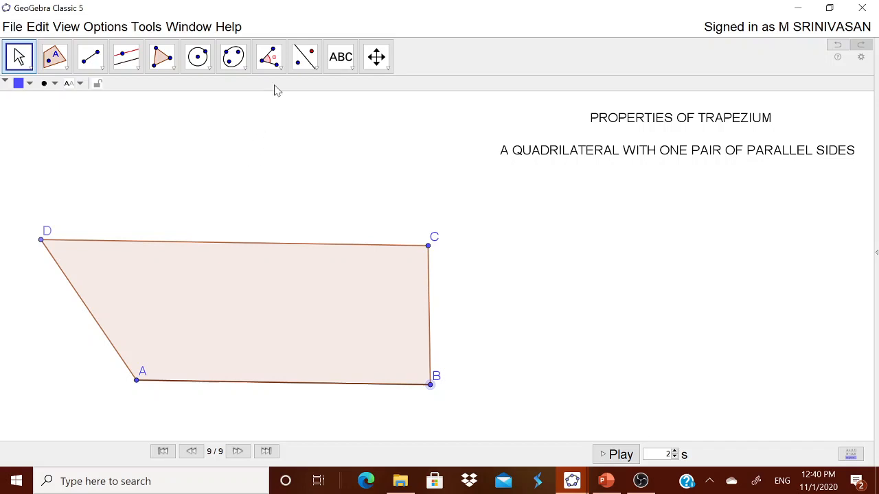
Measure all four interior angles of the trapezium with the Angle tool.
left_click(269, 60)
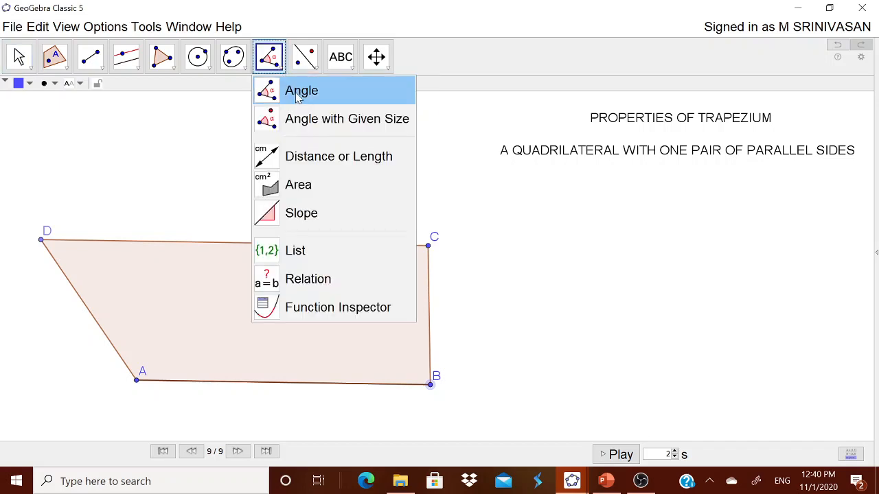
left_click(296, 97)
left_click(248, 280)
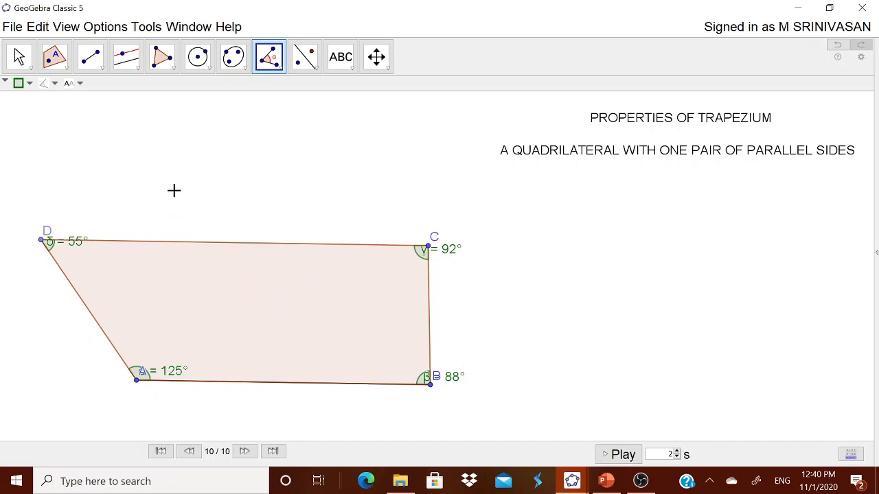
Add the text "SUM OF ADJACENT ANGLES IS 180°" and place it beneath the line about one pair of parallel sides.
left_click(341, 57)
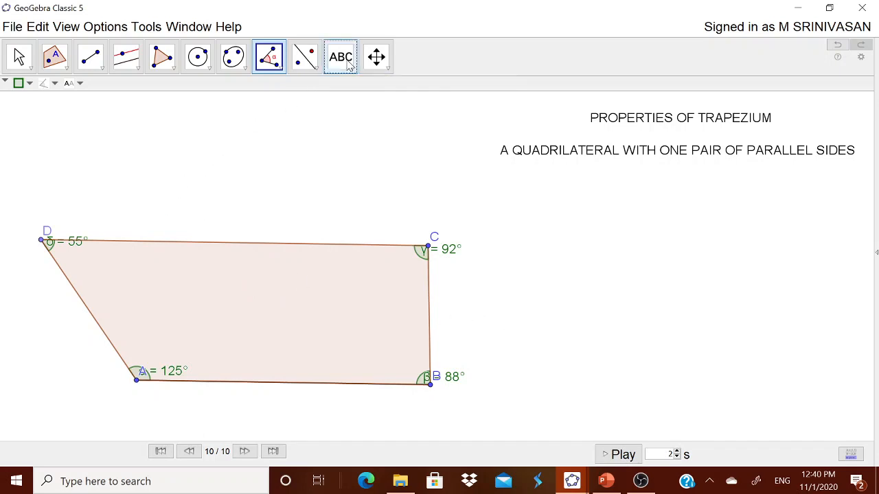
left_click(539, 269)
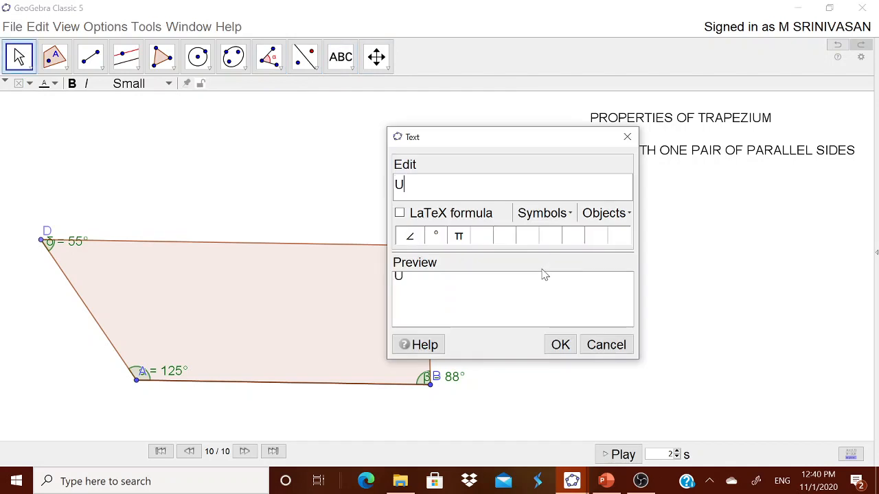
type("U")
key("BackSpace")
type("SUM OF")
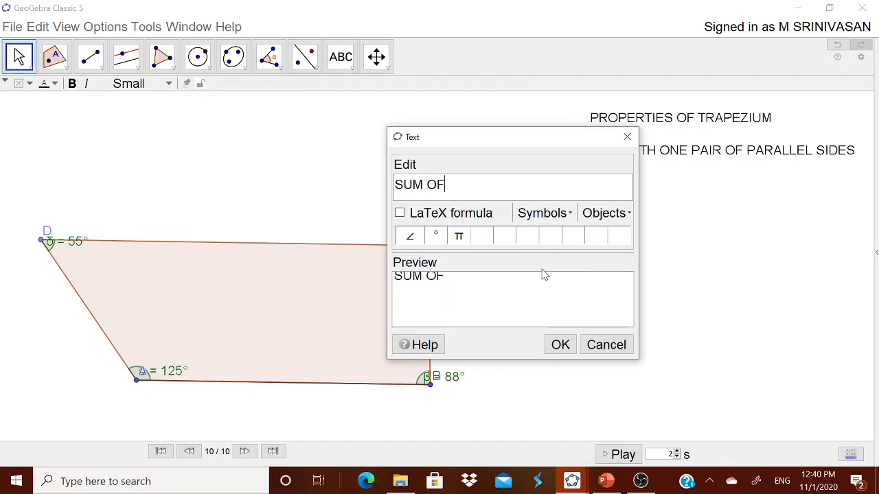
type(" ADJACENT ANGLES IS 180")
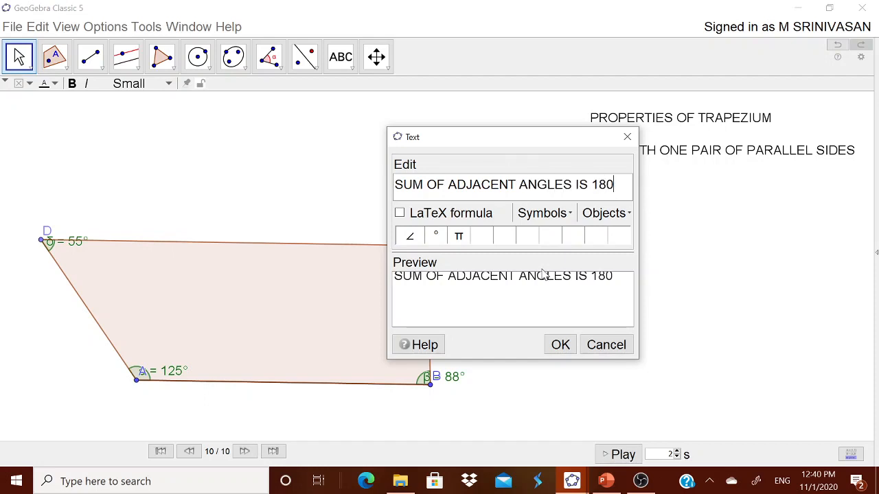
left_click(558, 214)
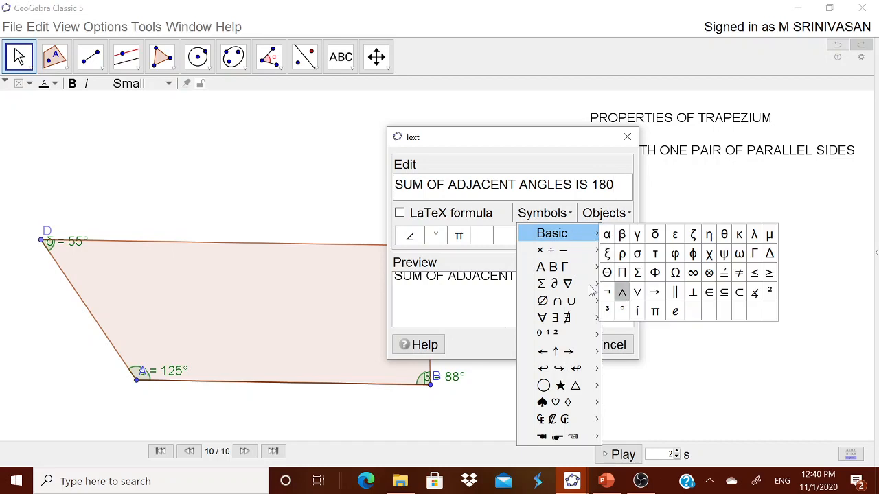
left_click(436, 235)
left_click(558, 345)
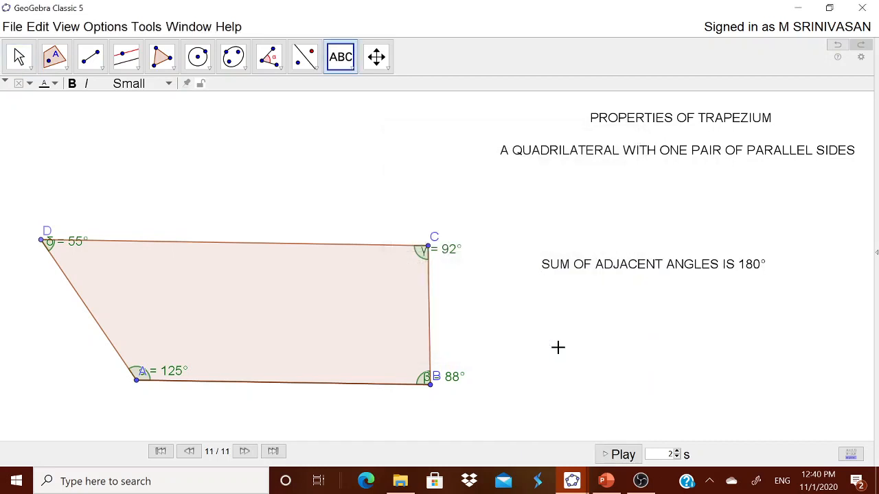
left_click_drag(649, 275, 673, 199)
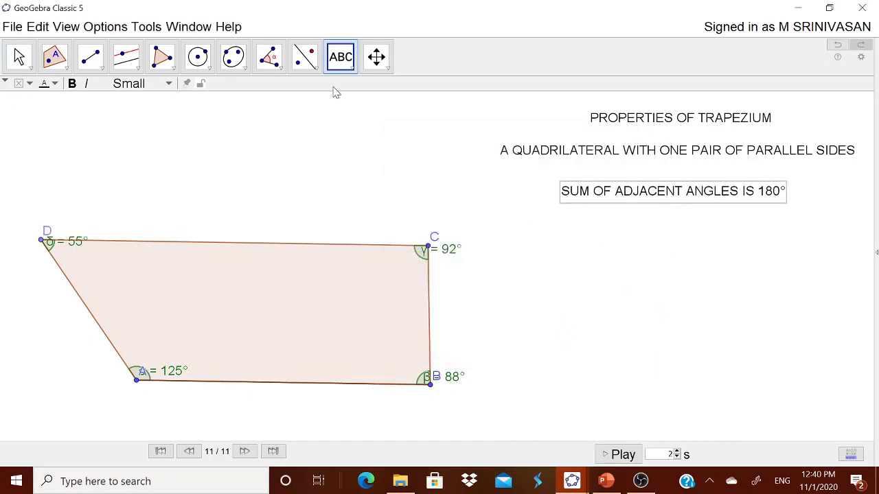
Add the text "∠A+∠D=180" and place it below the adjacent angles statement.
left_click(580, 327)
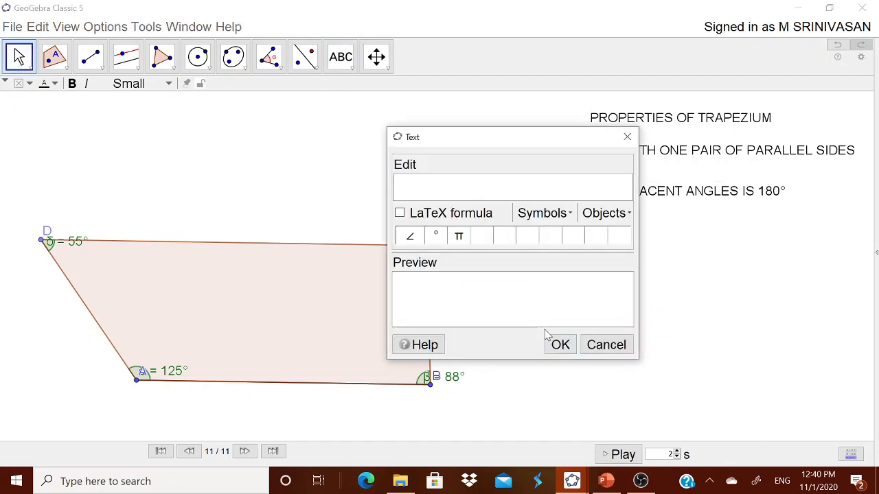
left_click(410, 236)
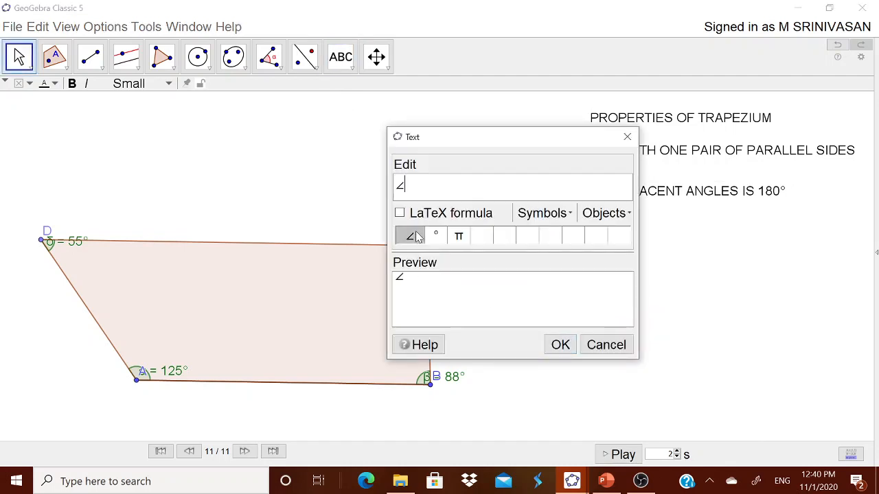
type("A")
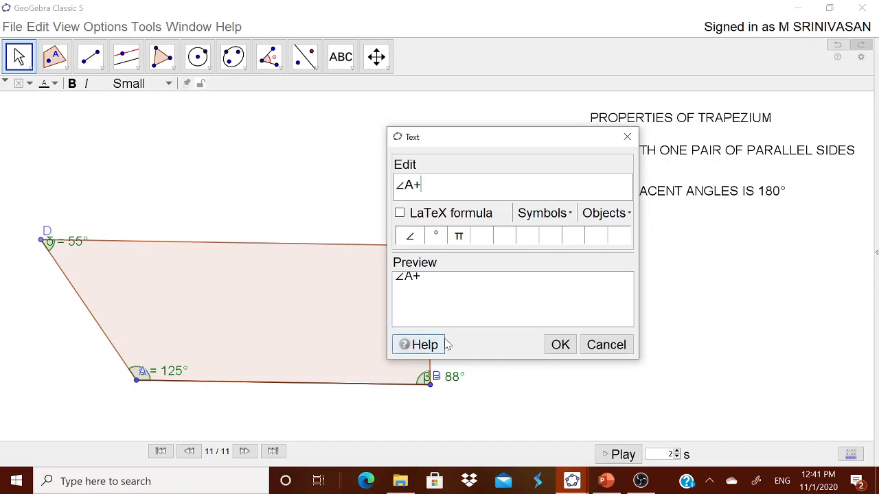
type("+")
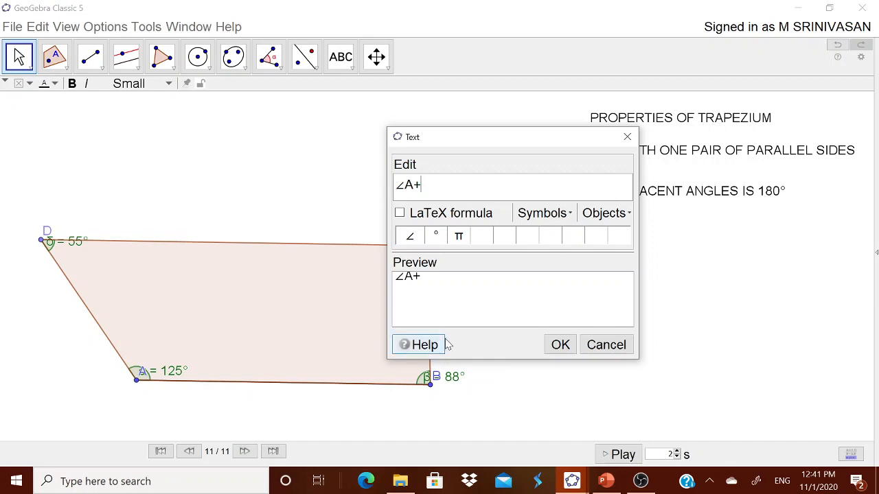
left_click(410, 235)
type("D")
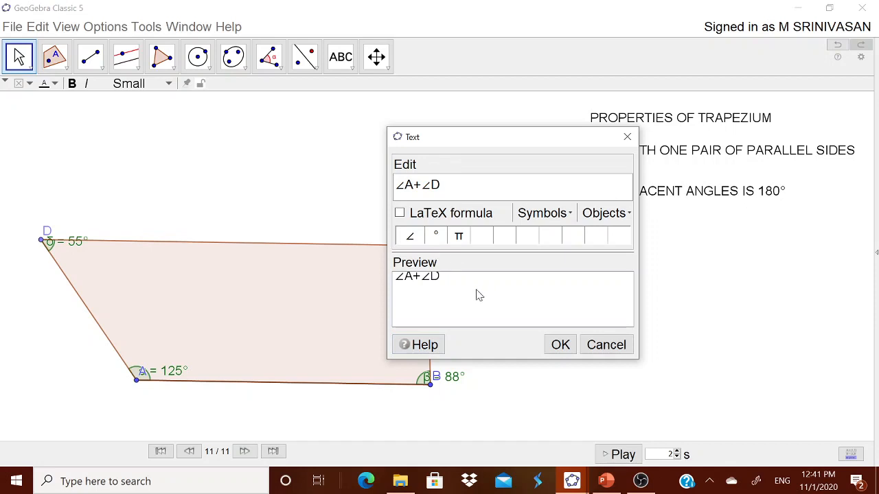
type("=180")
left_click(560, 345)
left_click_drag(596, 328, 592, 253)
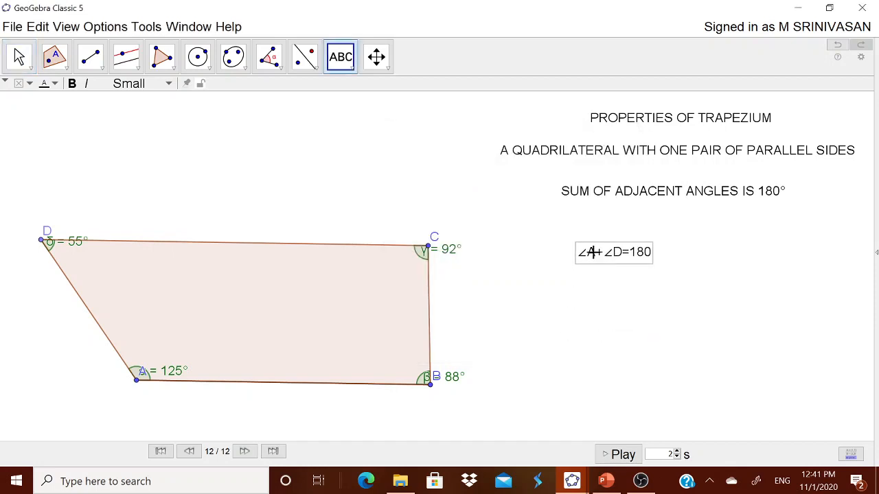
Move vertex B outward to the lower right, and shift the whole trapezium right so that vertex D is back in view.
left_click(18, 56)
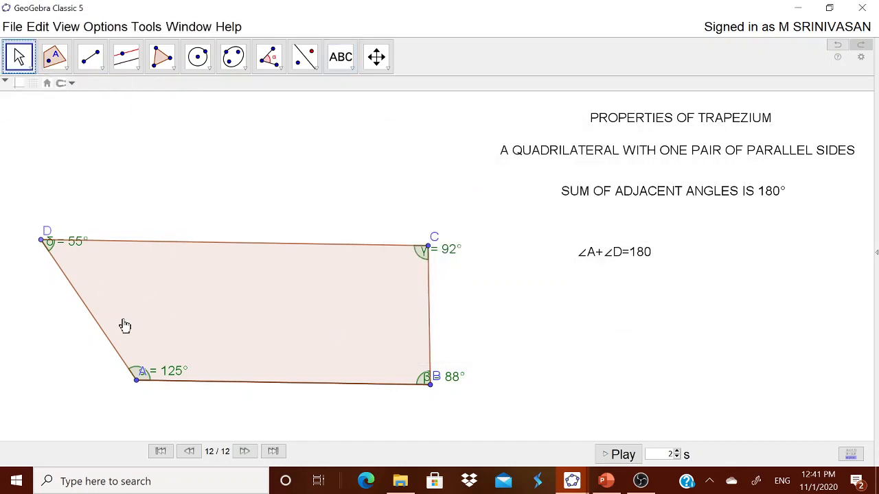
left_click_drag(429, 388, 485, 398)
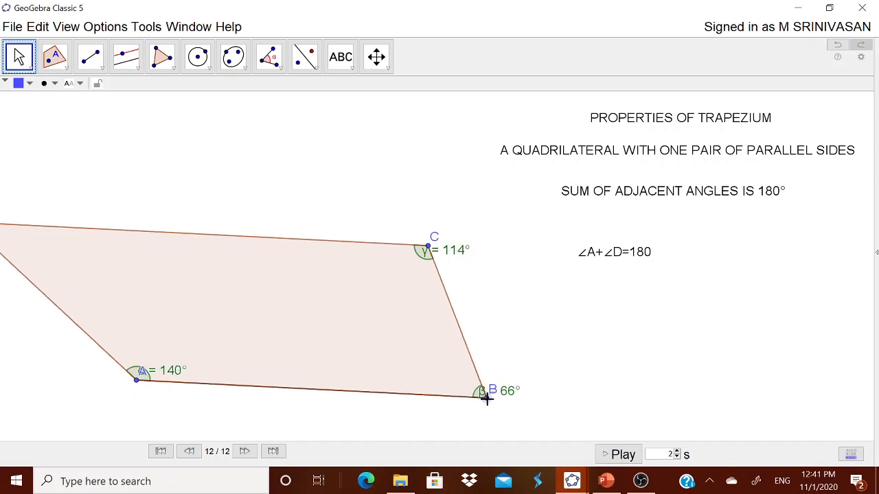
left_click_drag(349, 314, 399, 314)
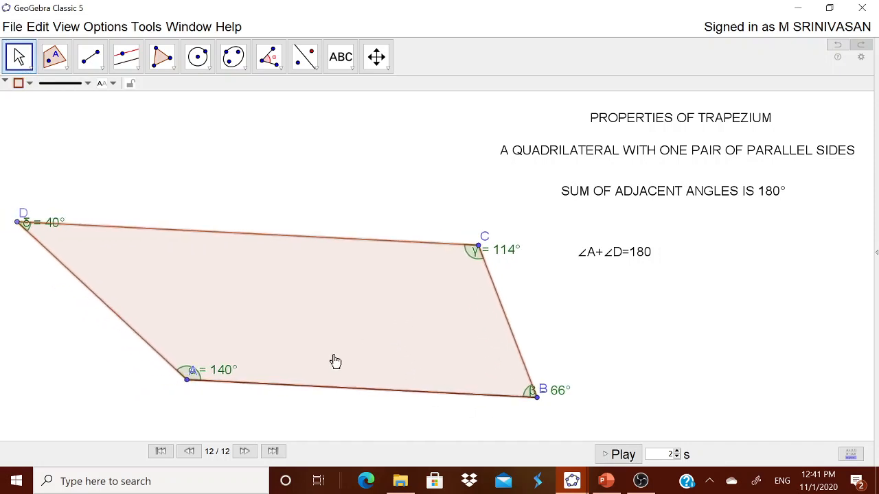
Reposition the angle labels at D, C and B so they sit inside the trapezium, clear of the vertex names.
left_click_drag(60, 229, 82, 241)
left_click_drag(515, 256, 477, 262)
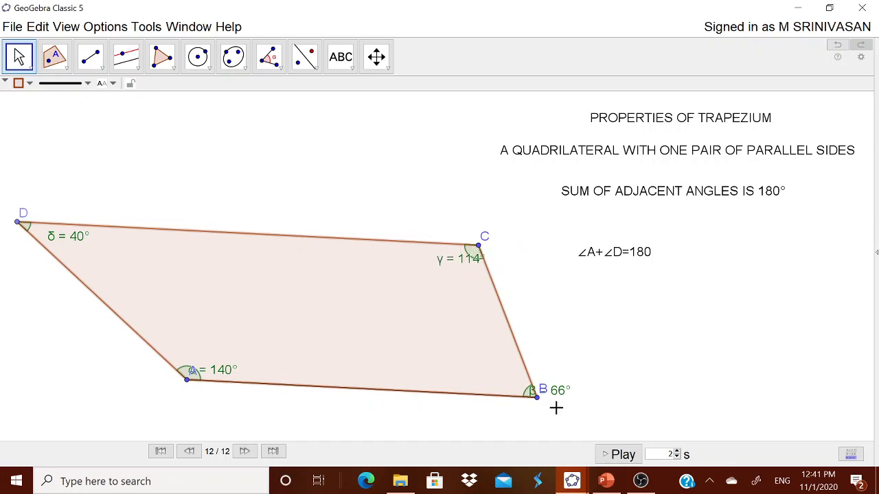
left_click_drag(562, 397, 512, 387)
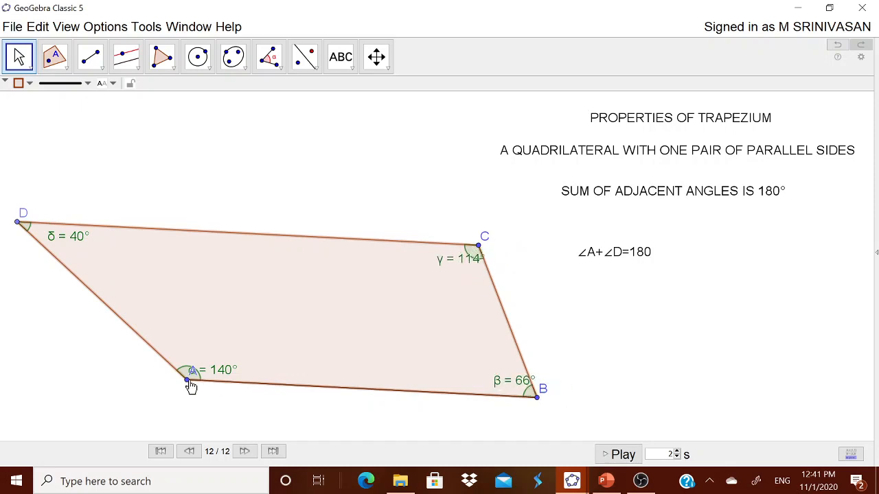
Narrow the trapezium by moving A right and B left, and centre the text ∠A+∠D=180 beneath the adjacent angles statement.
left_click_drag(187, 382, 253, 386)
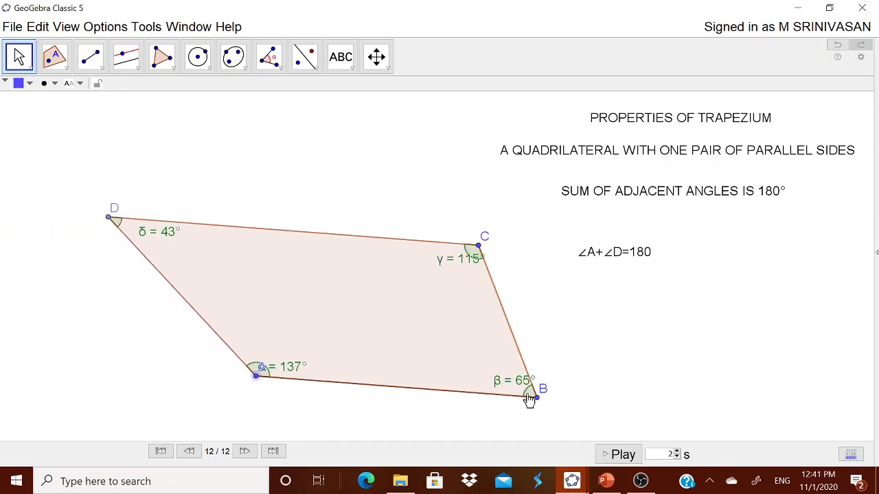
left_click_drag(535, 399, 483, 410)
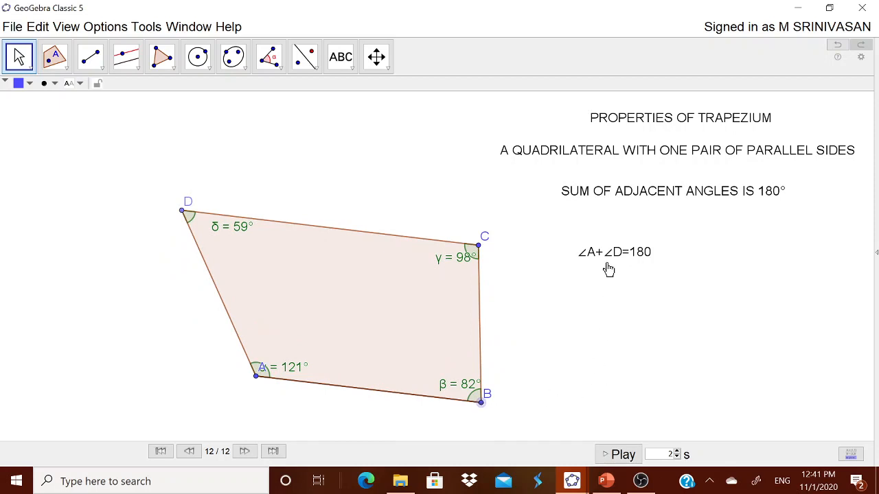
left_click_drag(610, 256, 658, 228)
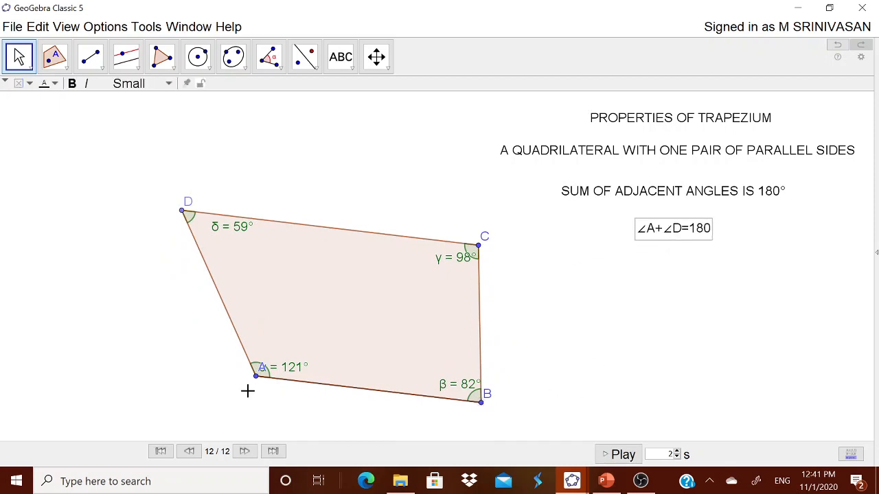
Reshape the trapezium by moving A left, C slightly up and B inward until the parallel sides are nearly horizontal and it looks symmetrical.
left_click_drag(259, 384, 195, 386)
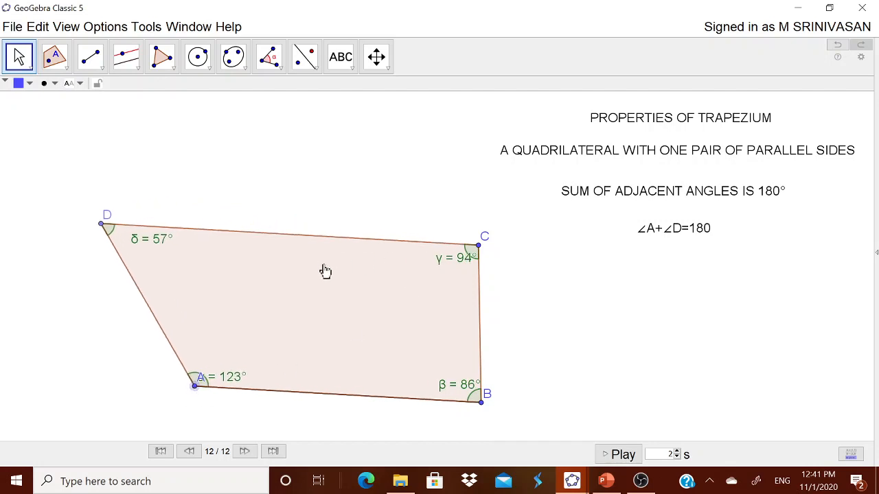
left_click_drag(475, 251, 475, 239)
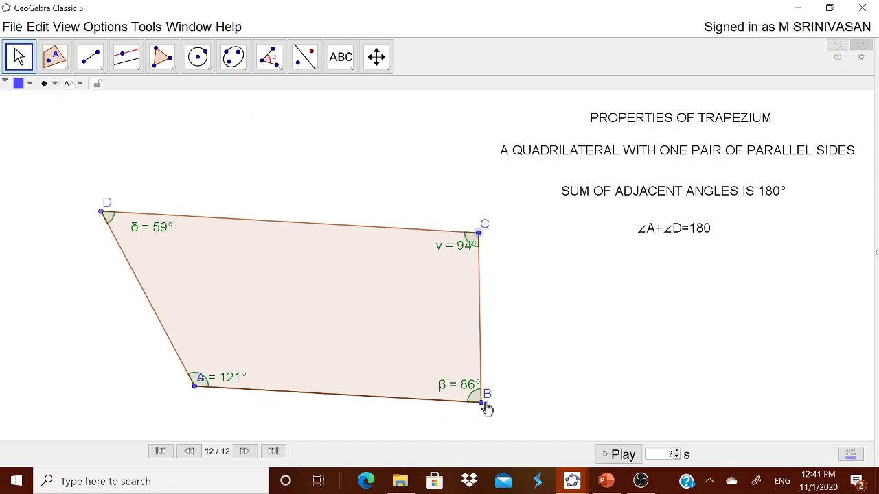
left_click_drag(481, 403, 440, 389)
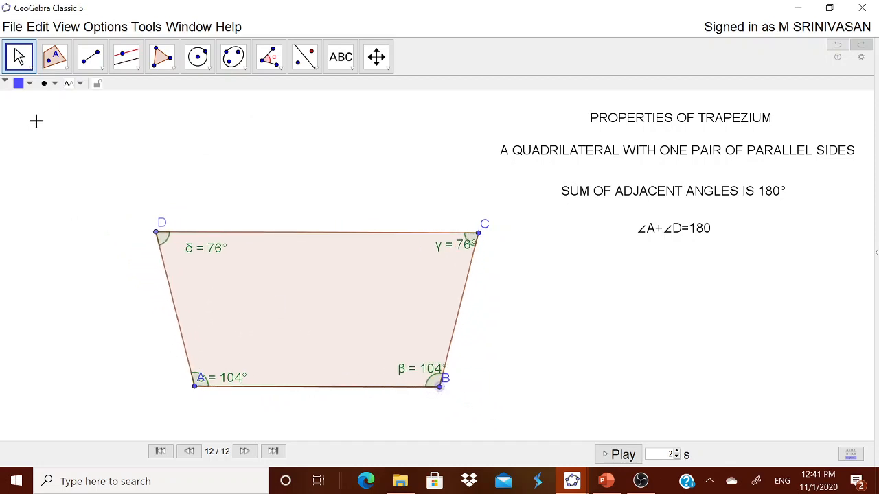
Construct the midpoints of sides AD and BC with Midpoint or Center.
left_click(66, 71)
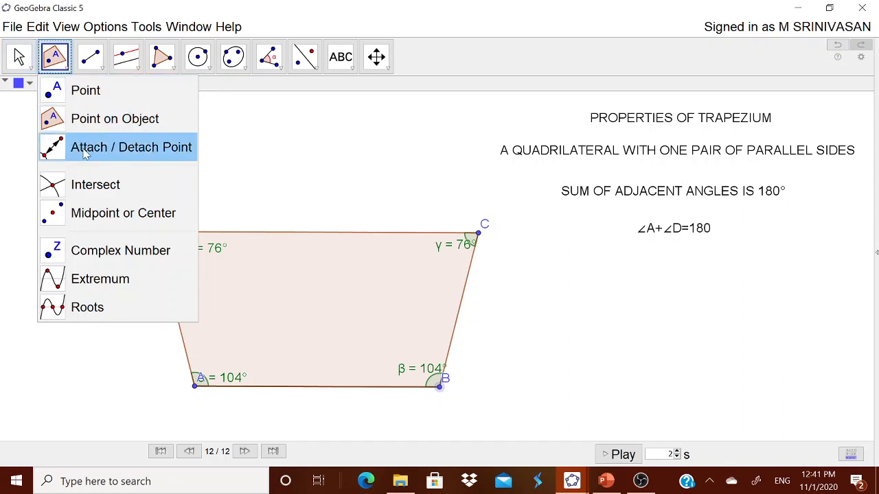
left_click(97, 212)
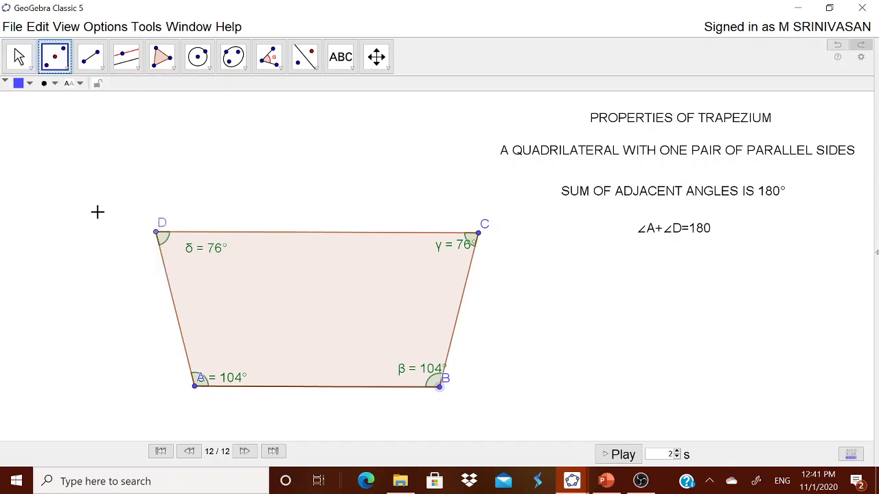
left_click(176, 313)
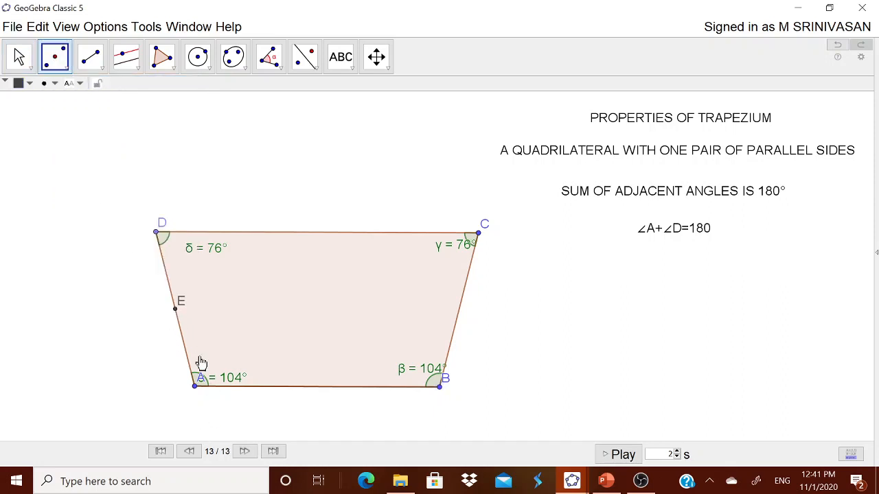
left_click(459, 313)
Move the midpoint labels E and F outside the trapezium, and shift vertex B slightly to the left.
left_click(6, 61)
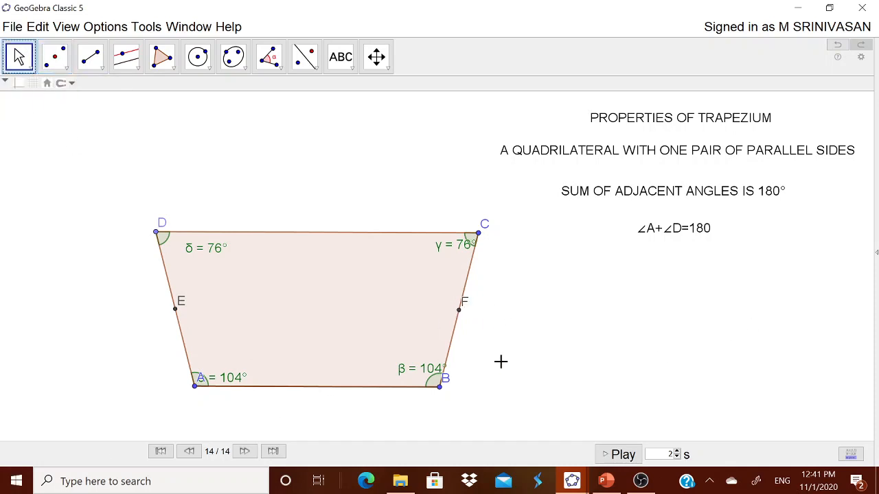
left_click_drag(464, 303, 478, 309)
left_click_drag(178, 313, 142, 311)
mouse_move(440, 390)
left_mouse_down()
mouse_move(424, 420)
mouse_move(446, 381)
mouse_move(417, 426)
mouse_move(428, 387)
left_mouse_up()
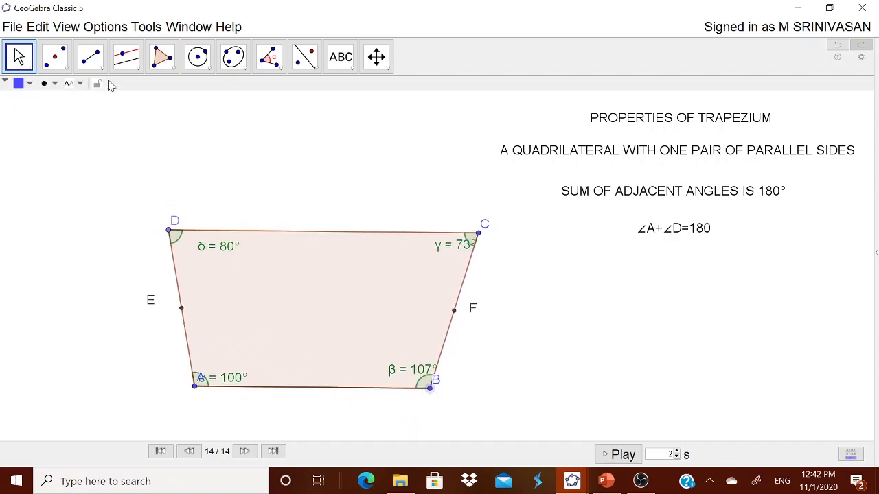
Draw a segment joining midpoints E and F, and shift the whole trapezium slightly left.
left_click(67, 68)
mouse_move(96, 75)
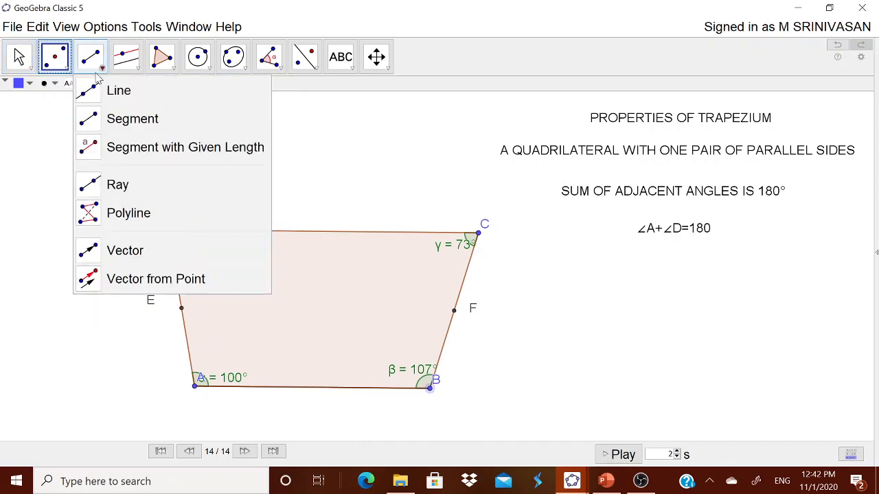
left_click(115, 119)
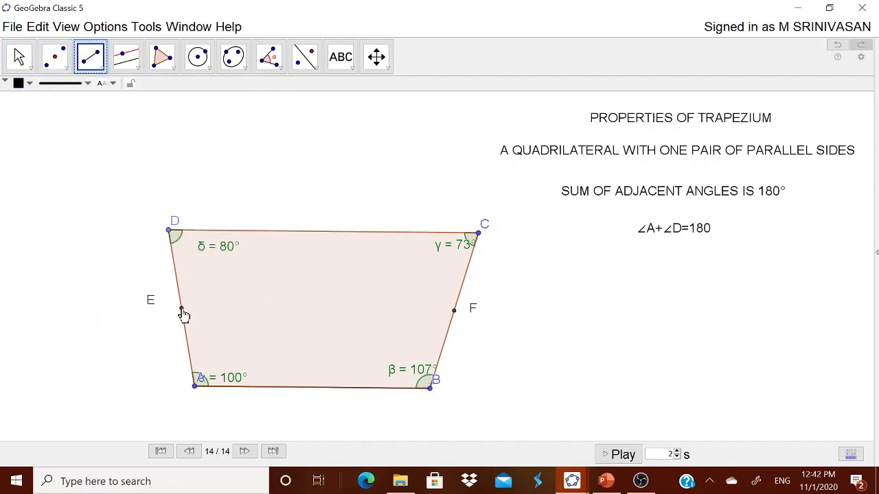
left_click(181, 308)
left_click(454, 311)
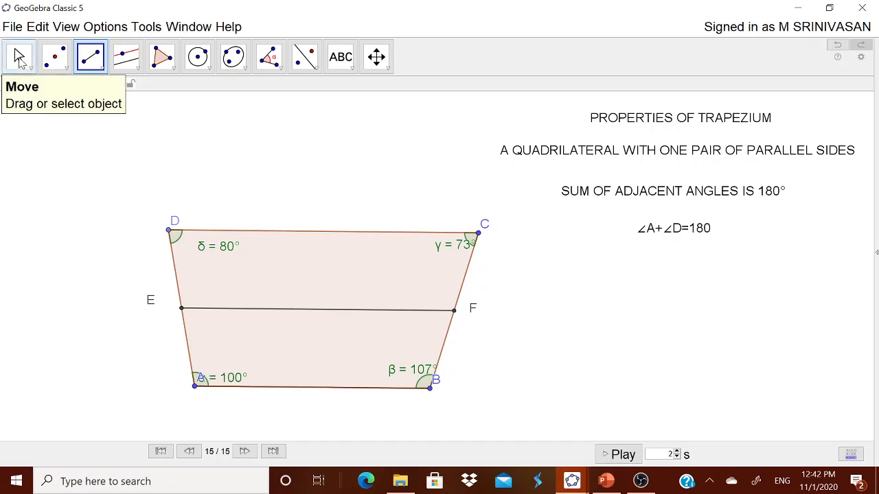
left_click(19, 56)
left_click_drag(382, 287, 344, 282)
Show the label of segment AB as Name & Value.
left_click(291, 388)
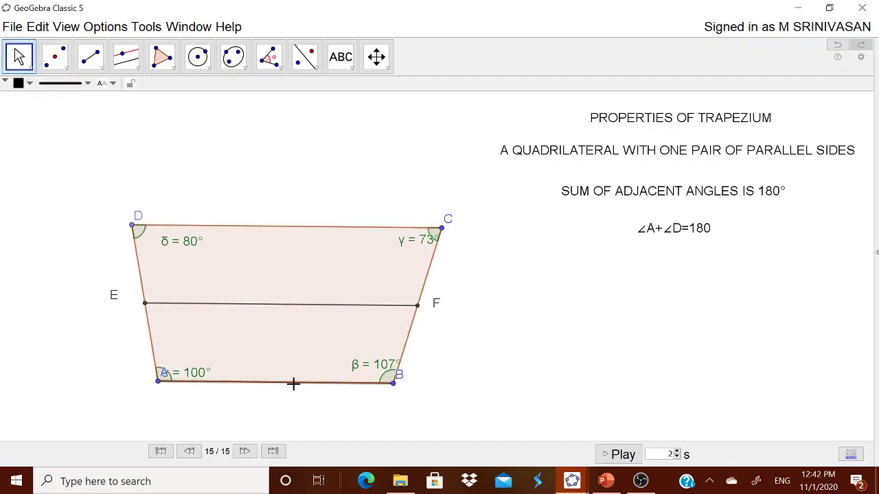
right_click(295, 389)
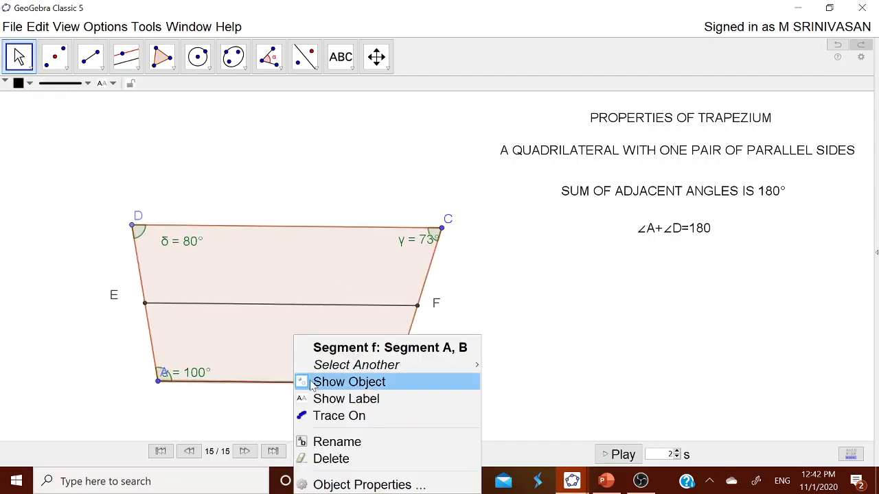
left_click(368, 480)
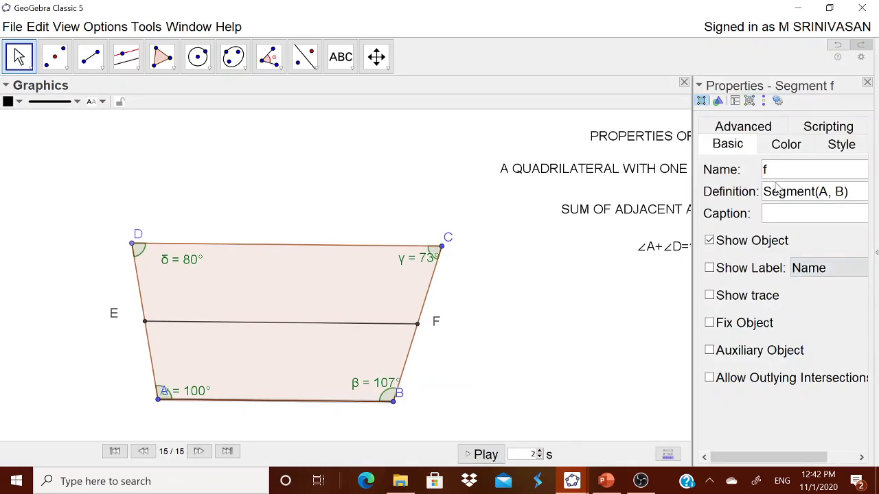
left_click(742, 269)
left_click(812, 275)
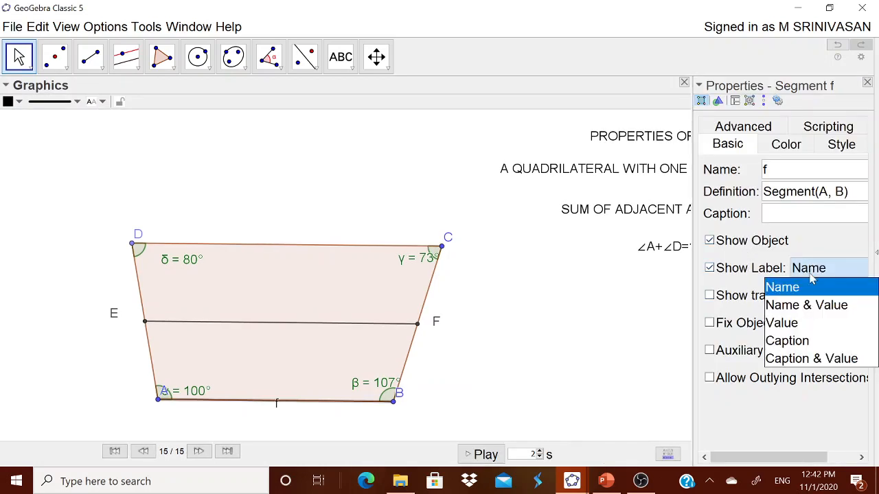
left_click(803, 307)
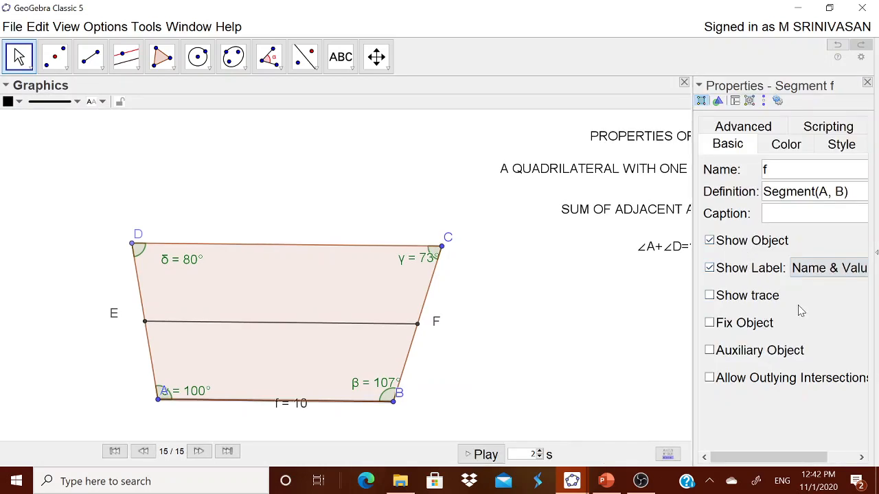
Show the label of mid segment EF as Name & Value.
left_click(293, 324)
left_click(293, 324)
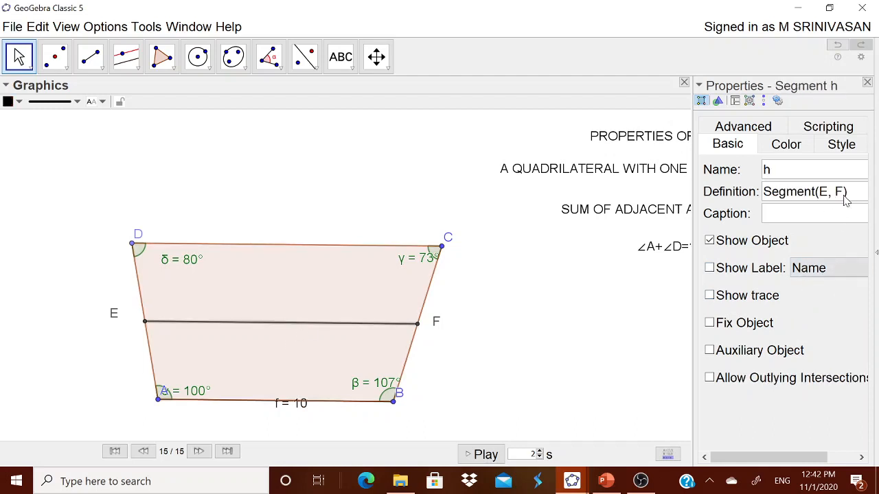
left_click(767, 269)
left_click(811, 273)
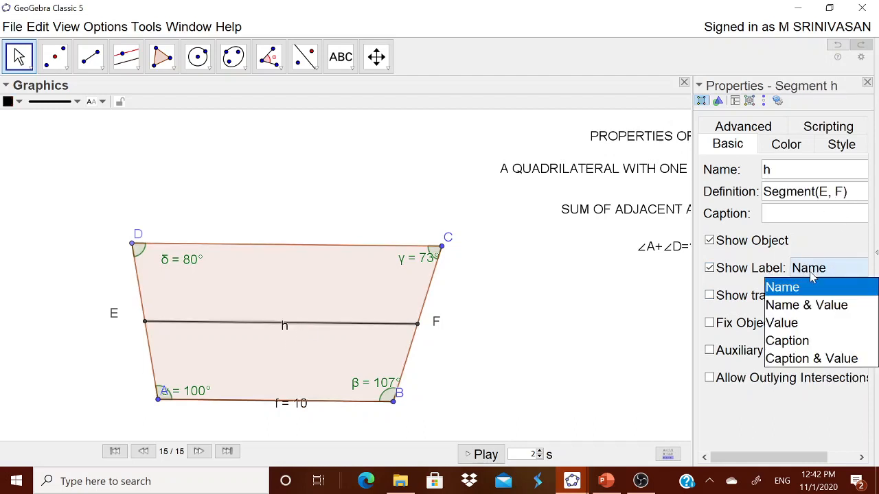
left_click(802, 307)
Show the label of side CD as Name & Value and close the object properties.
left_click(283, 245)
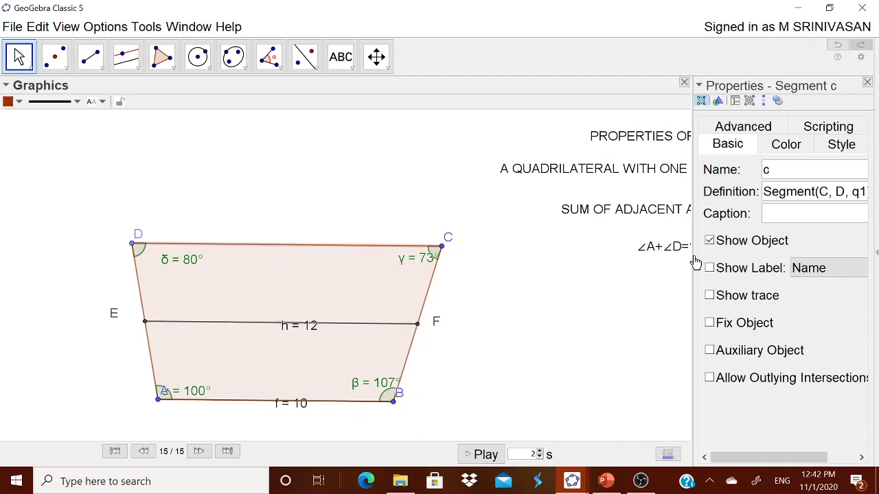
left_click(804, 268)
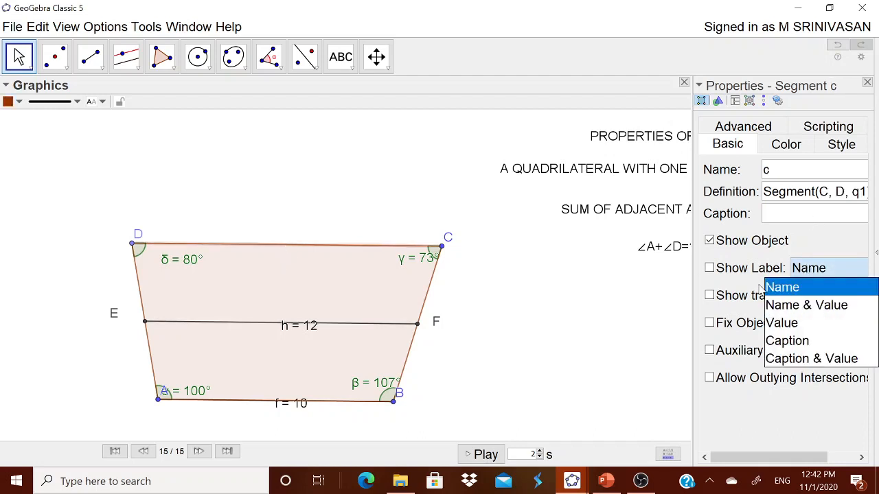
left_click(714, 268)
left_click(811, 268)
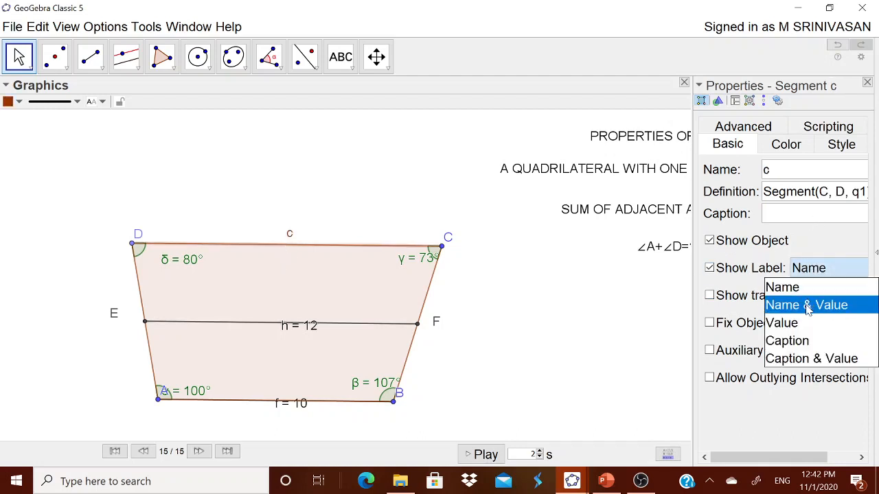
left_click(808, 307)
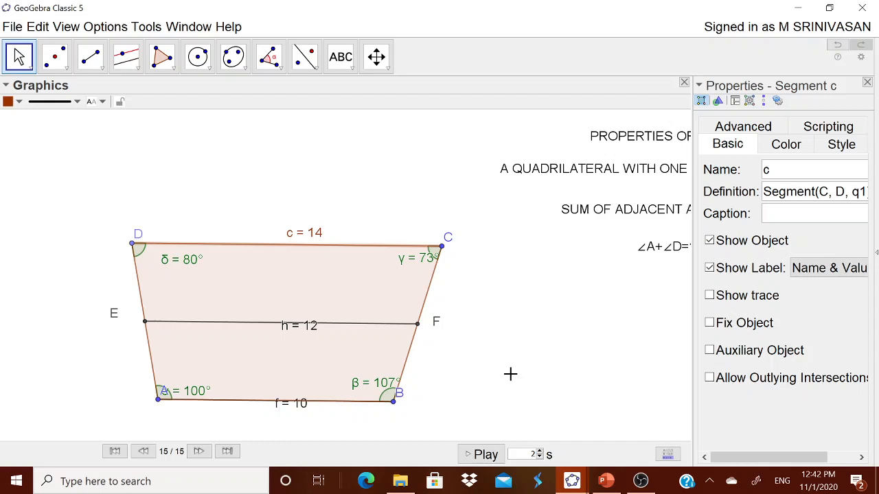
left_click(867, 82)
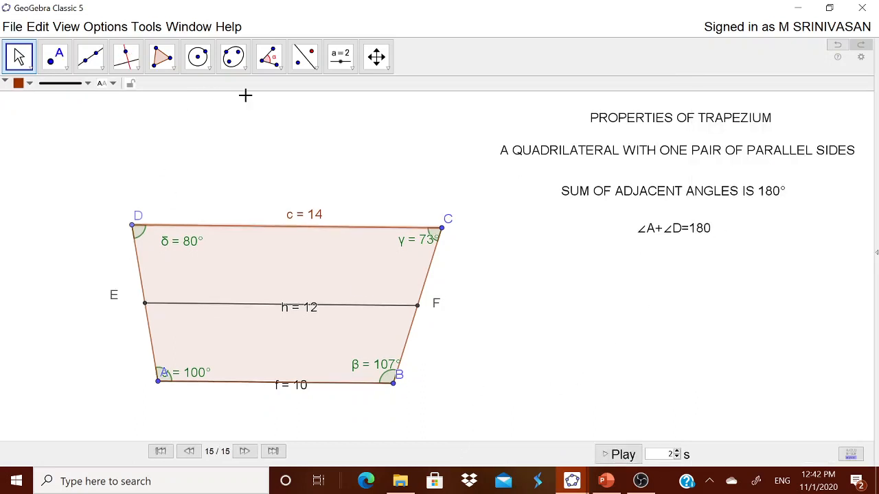
Add the text "LENGTH OF MID SEGMENT =" beneath the ∠A+∠D=180 line.
left_click(340, 56)
left_click(369, 118)
left_click(345, 120)
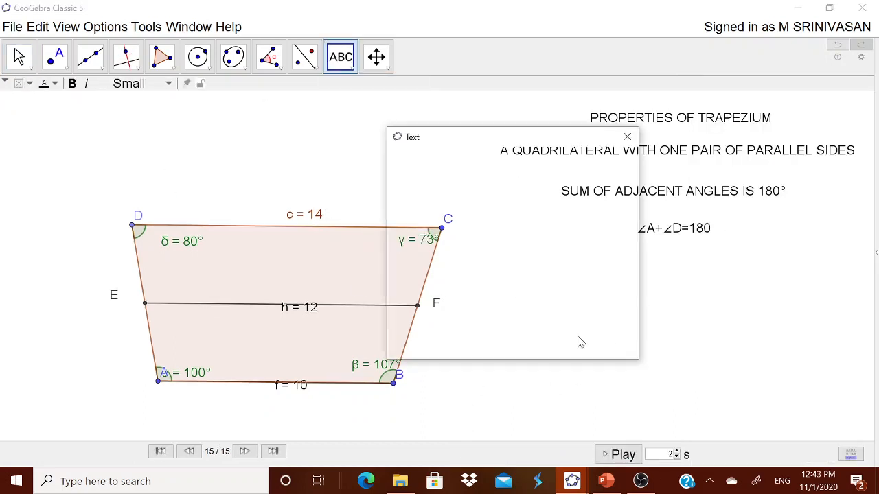
type("LEN")
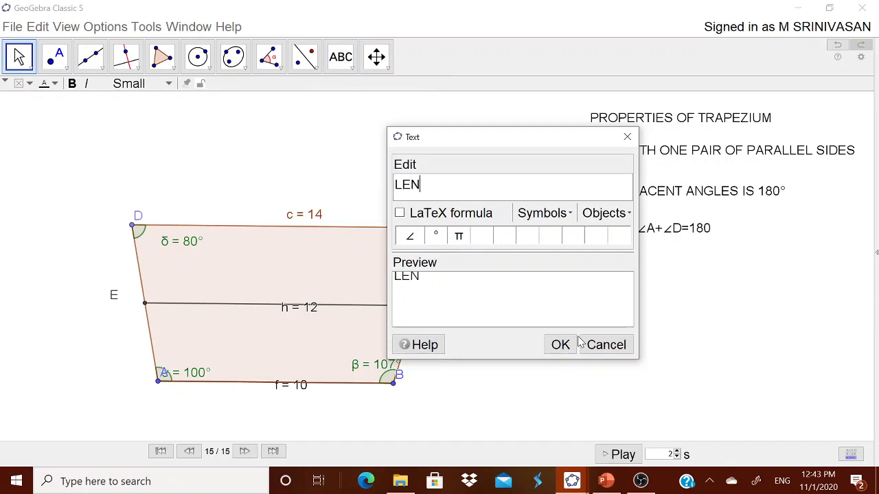
type("GTH OF MI")
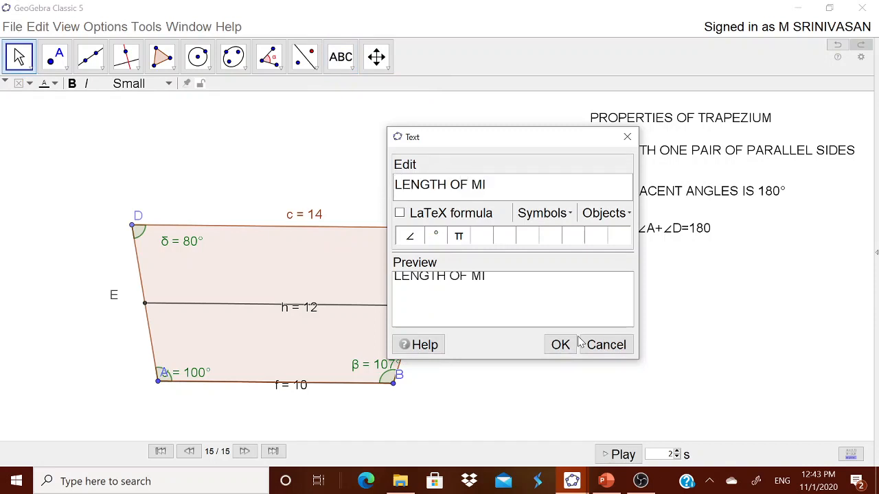
type("D SEGMENT ")
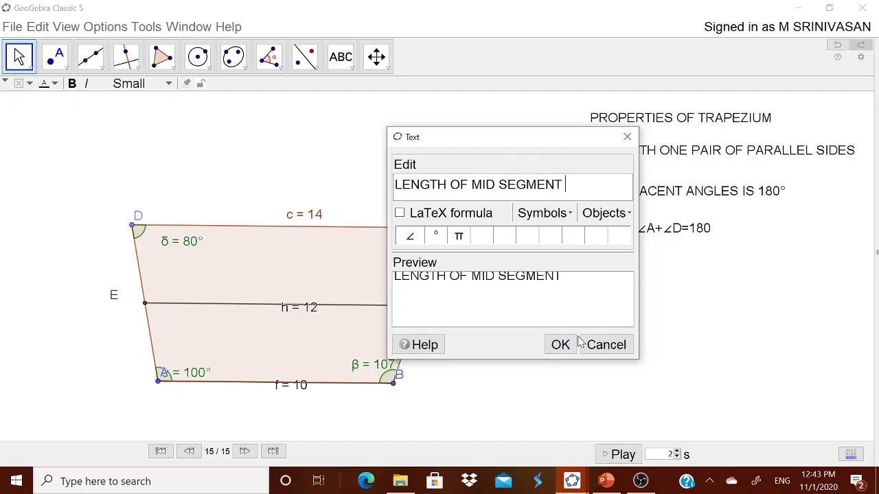
type("=")
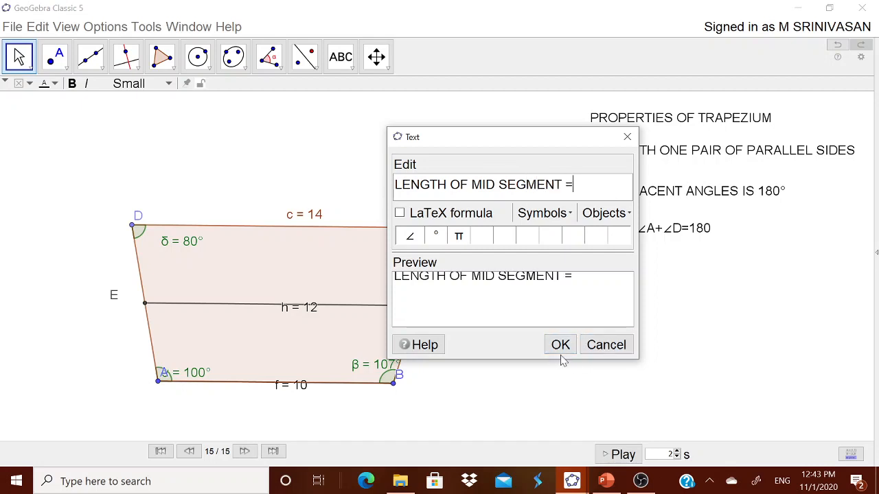
left_click(560, 343)
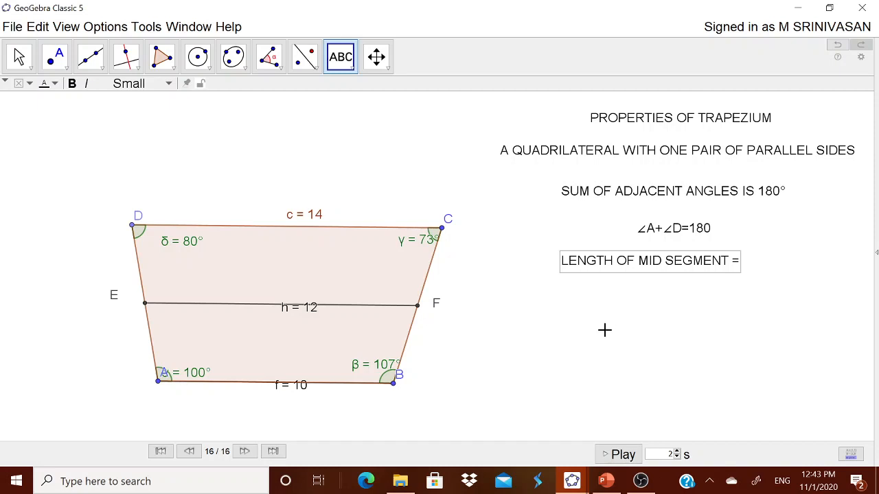
Widen the trapezium by moving vertex B right and slightly down until side BC is nearly vertical.
left_click(18, 56)
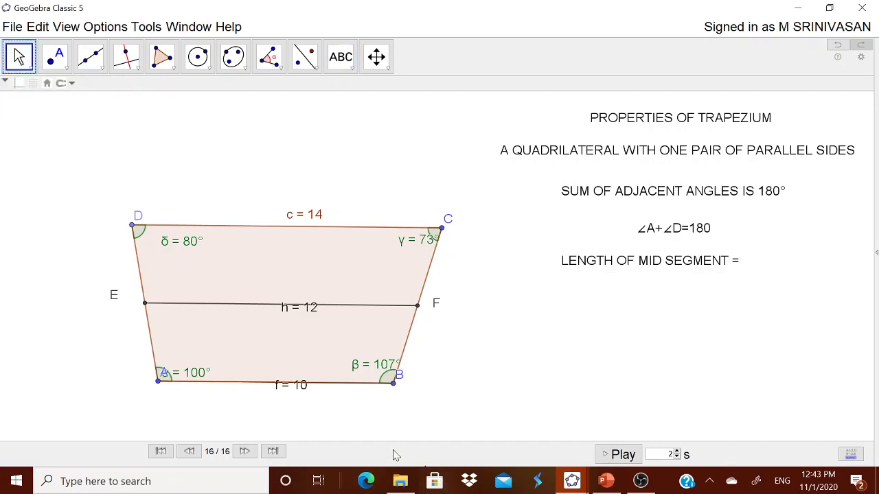
left_click_drag(399, 390, 465, 396)
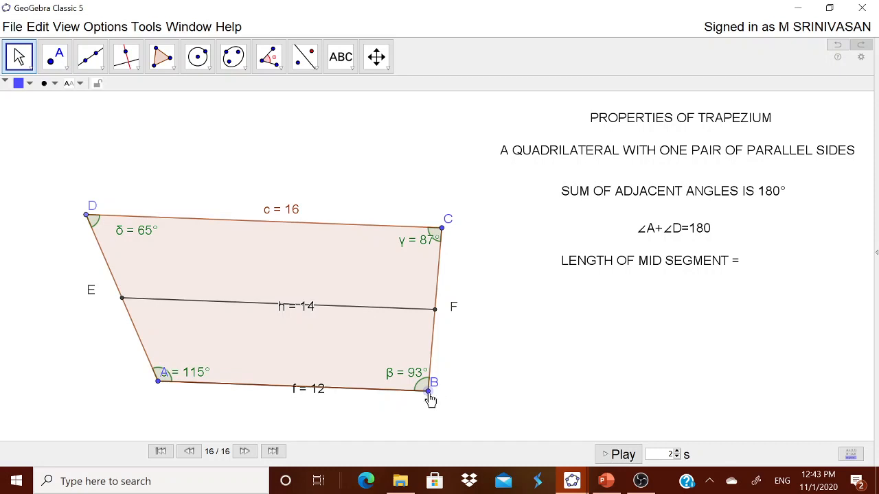
left_click_drag(431, 401, 449, 402)
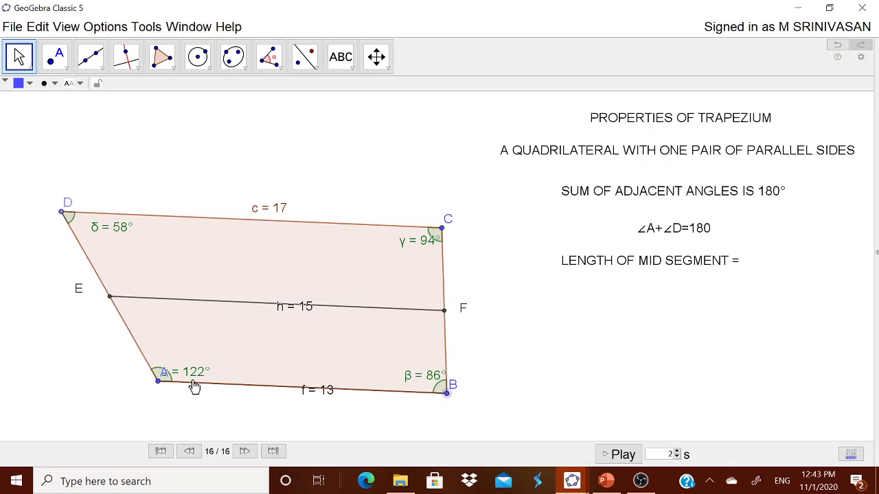
Construct a perpendicular line through vertex A to side CD.
left_click(126, 56)
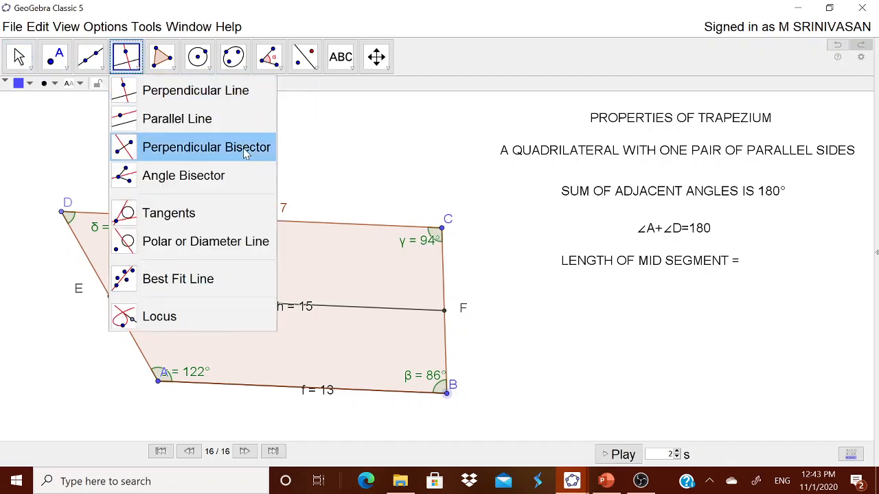
left_click(248, 91)
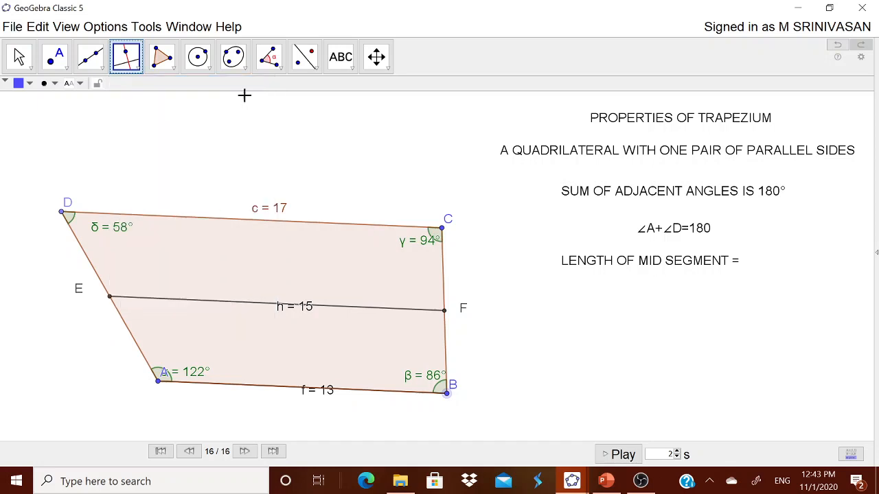
left_click(159, 383)
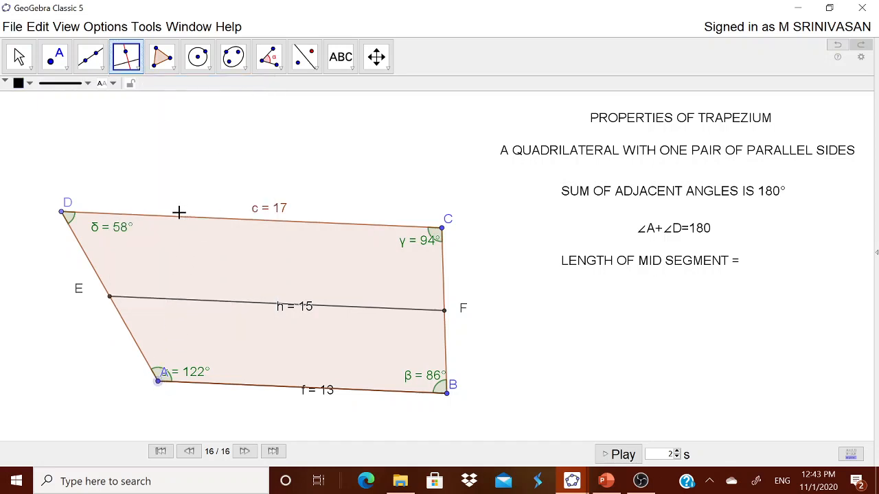
left_click(184, 218)
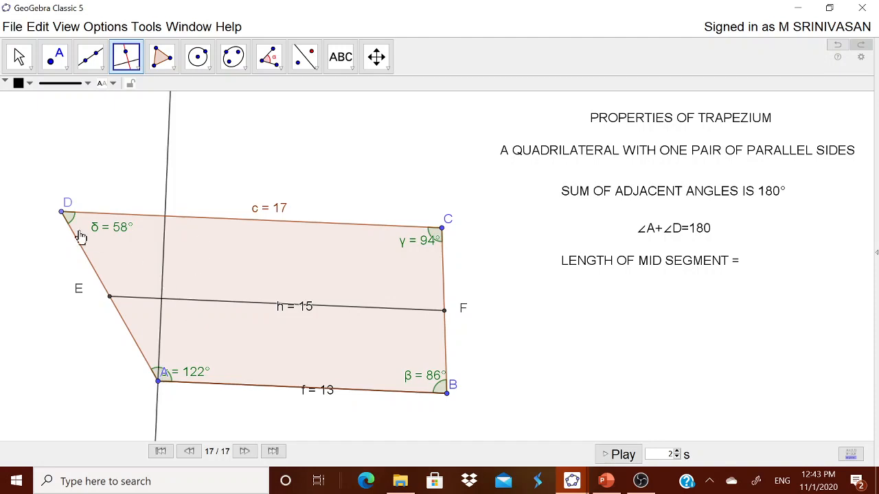
Mark the intersection point of side CD and the perpendicular line through A.
left_click(104, 71)
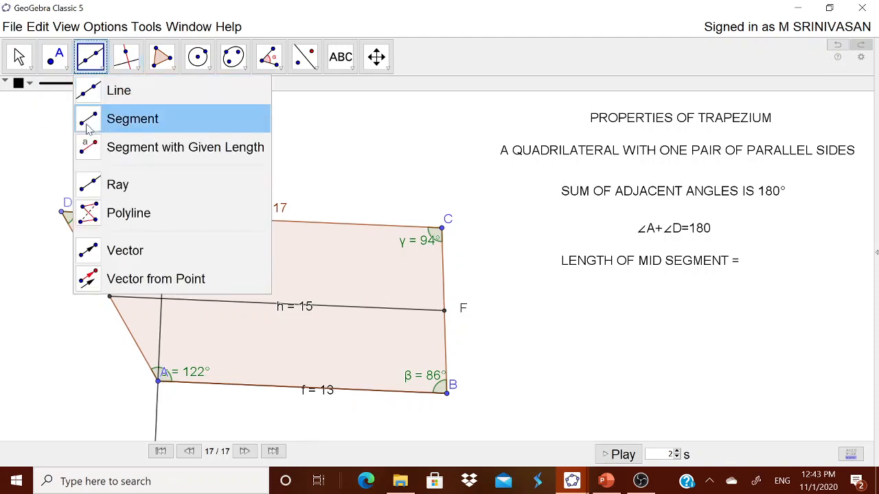
mouse_move(65, 62)
left_click(80, 185)
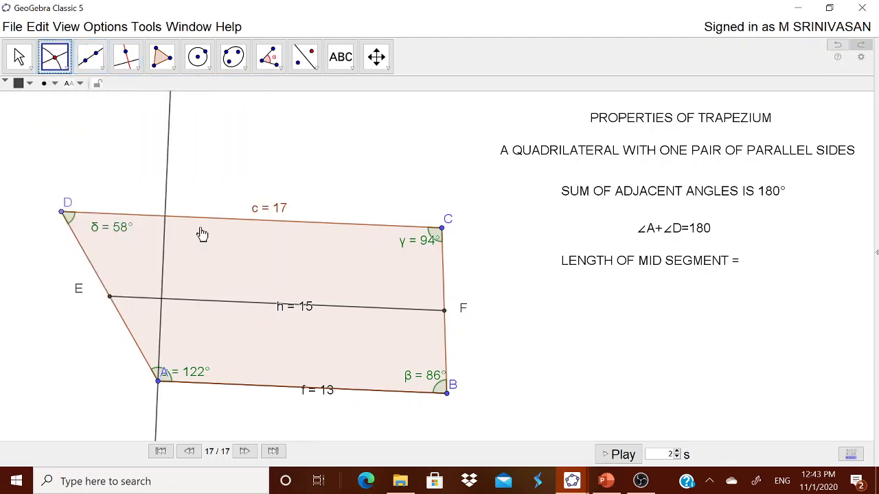
left_click(147, 216)
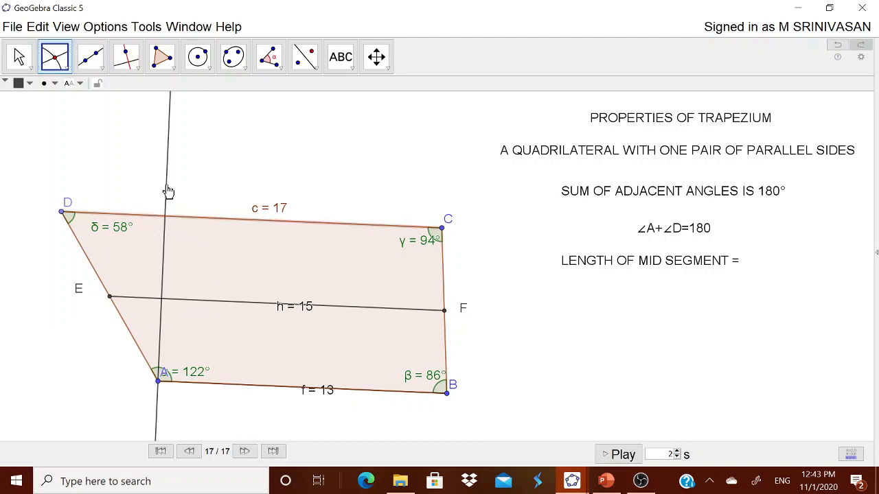
left_click(169, 191)
left_click(19, 57)
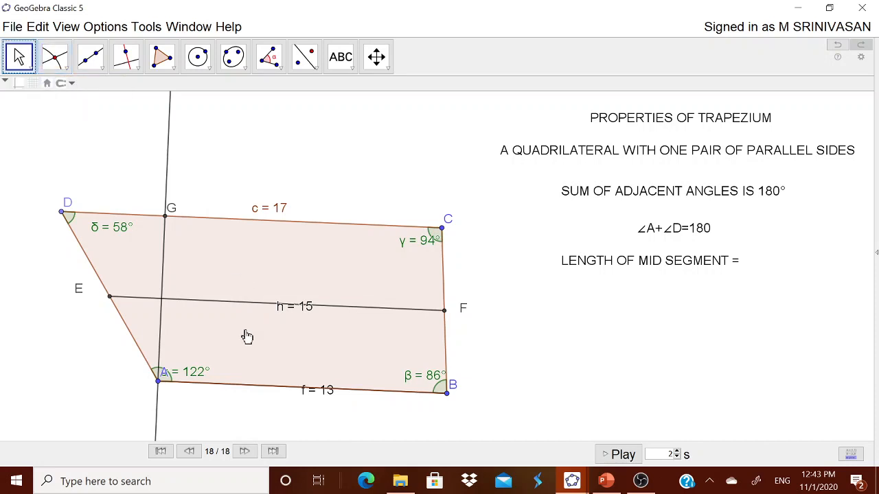
Move label A outside the trapezium, below its vertex, and shift the α label clear of the angle mark.
left_click(18, 71)
left_click(21, 60)
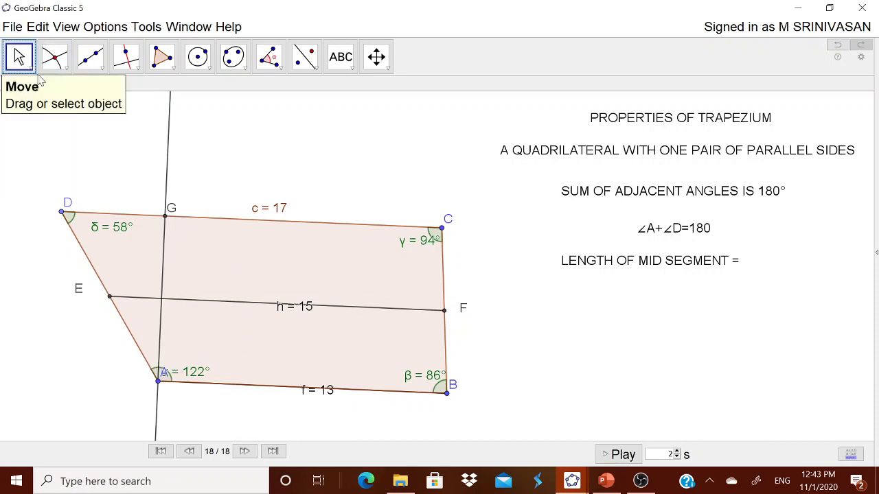
left_click_drag(165, 373, 142, 392)
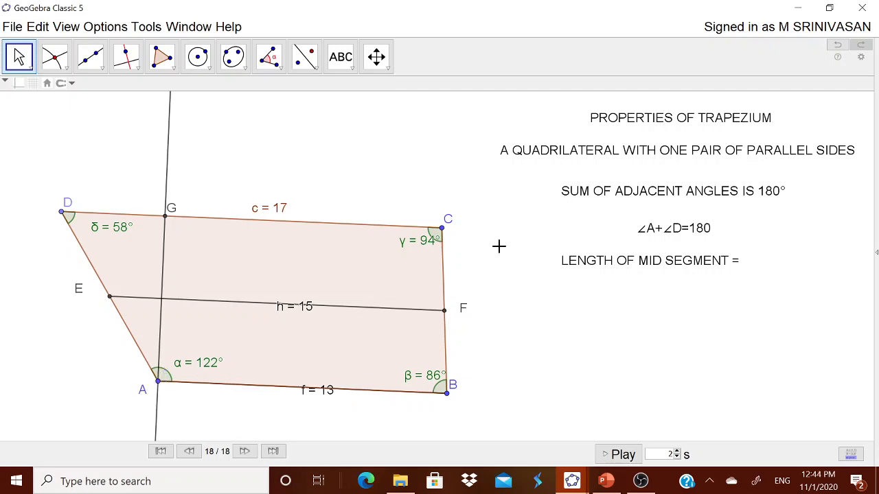
Draw a segment from vertex A to point G on side CD, and hide the perpendicular line through A.
left_click(96, 66)
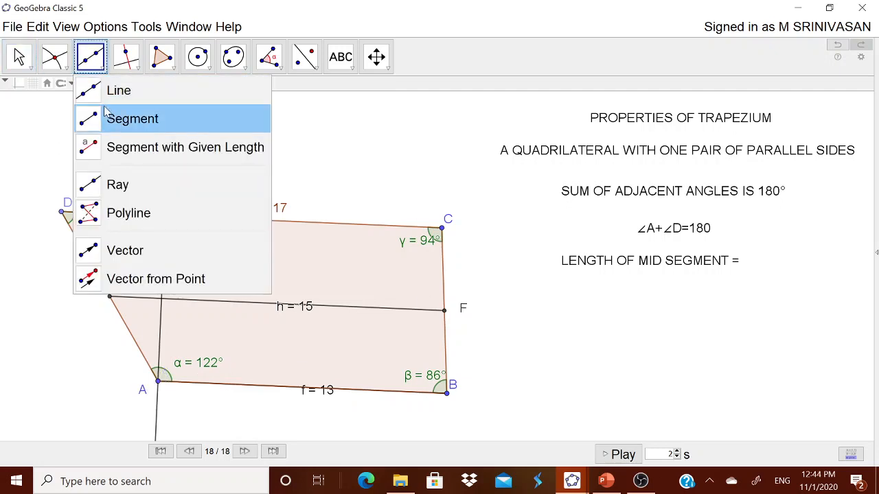
left_click(110, 117)
left_click(158, 381)
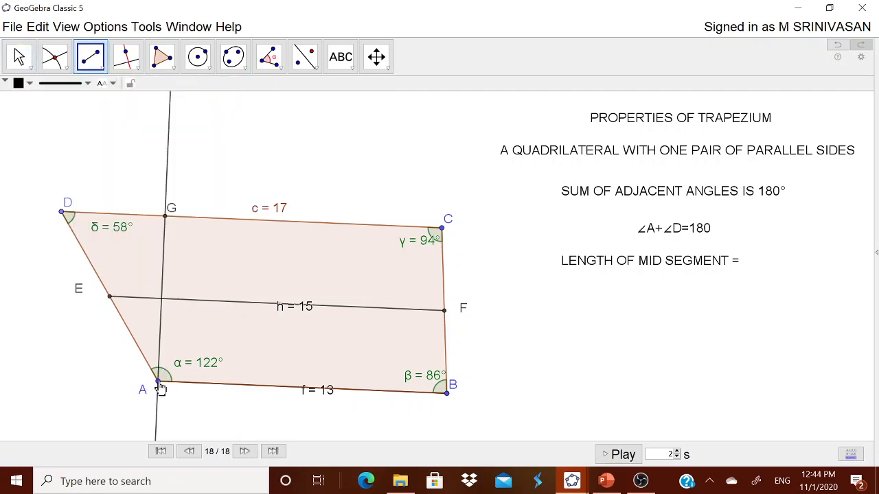
left_click(165, 216)
key("Escape")
right_click(169, 178)
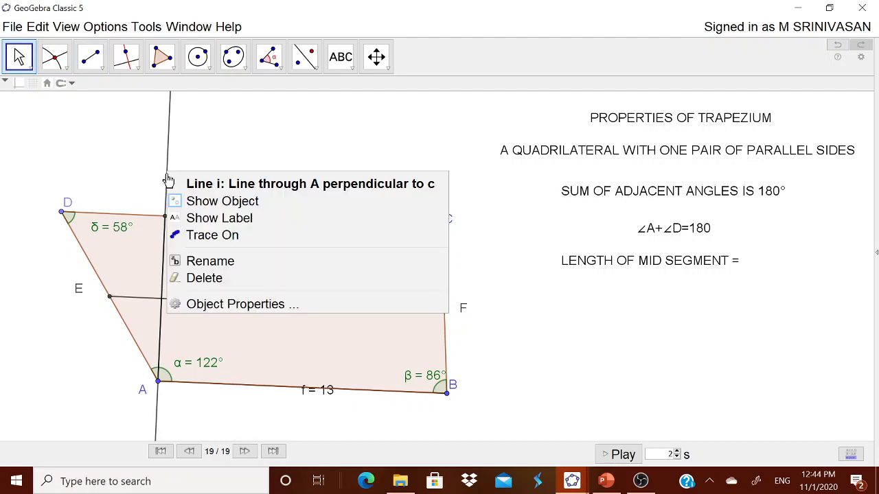
left_click(202, 201)
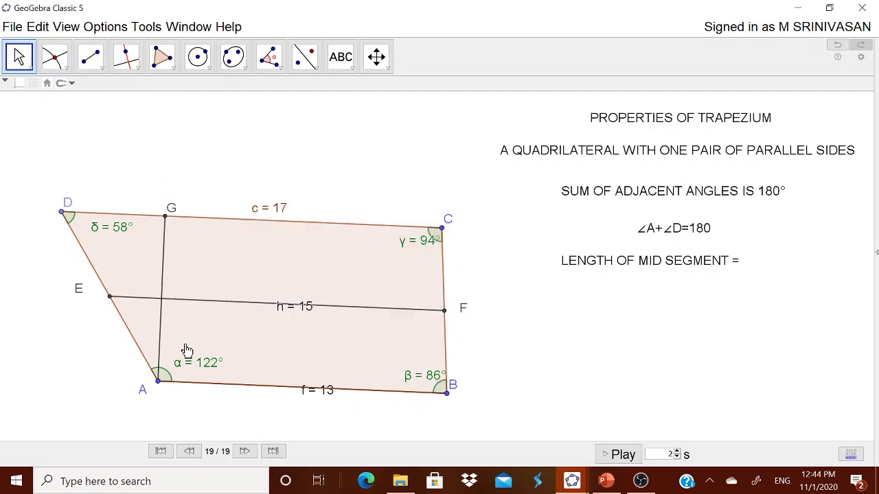
Show the label of height segment AG as its name and value.
right_click(163, 282)
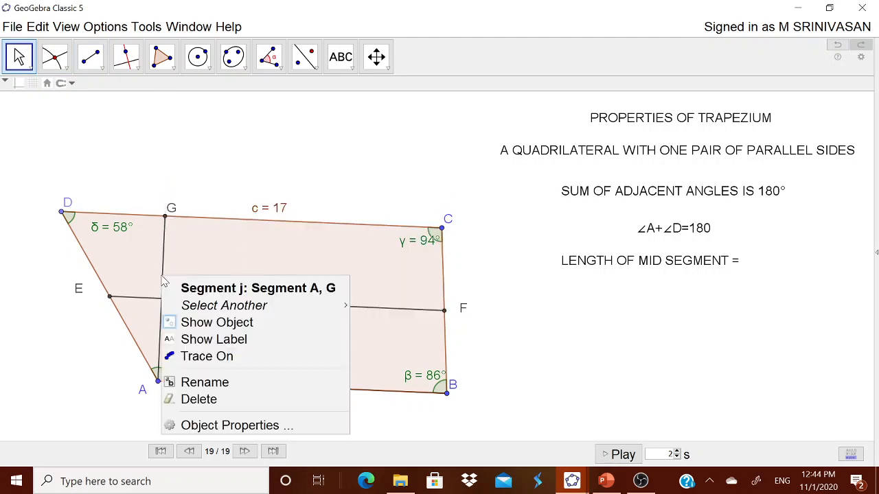
left_click(246, 428)
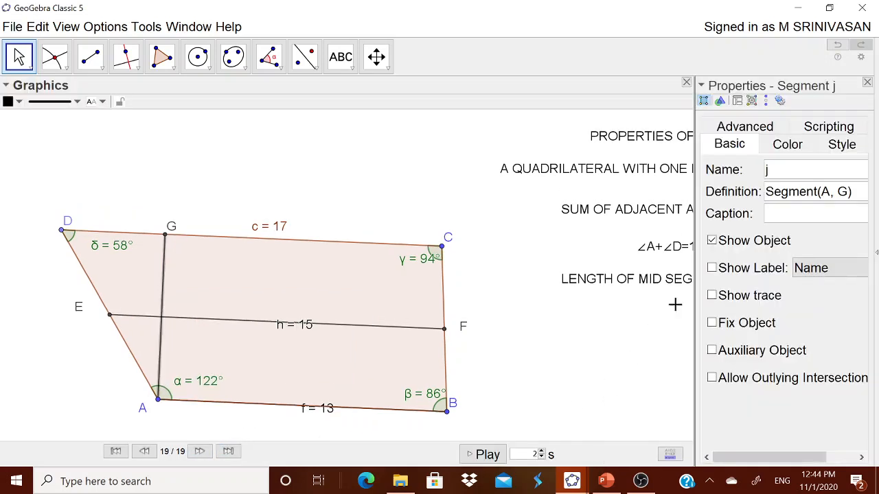
left_click(744, 270)
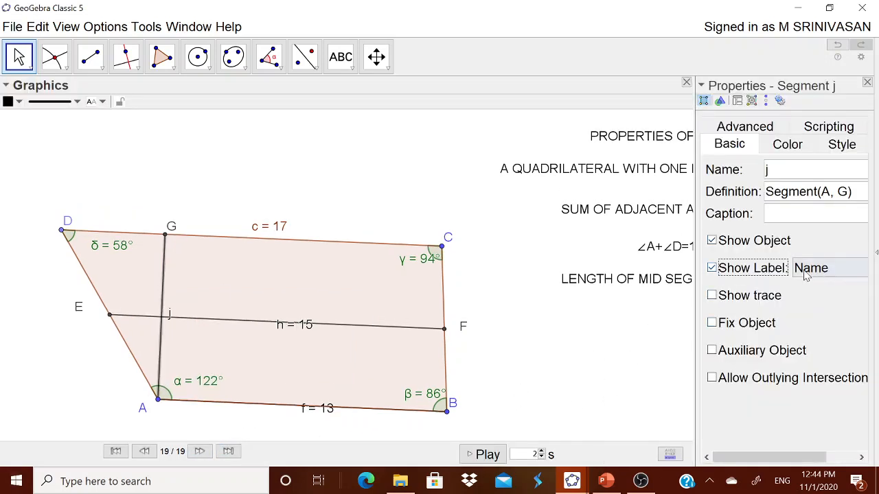
left_click(804, 273)
left_click(802, 307)
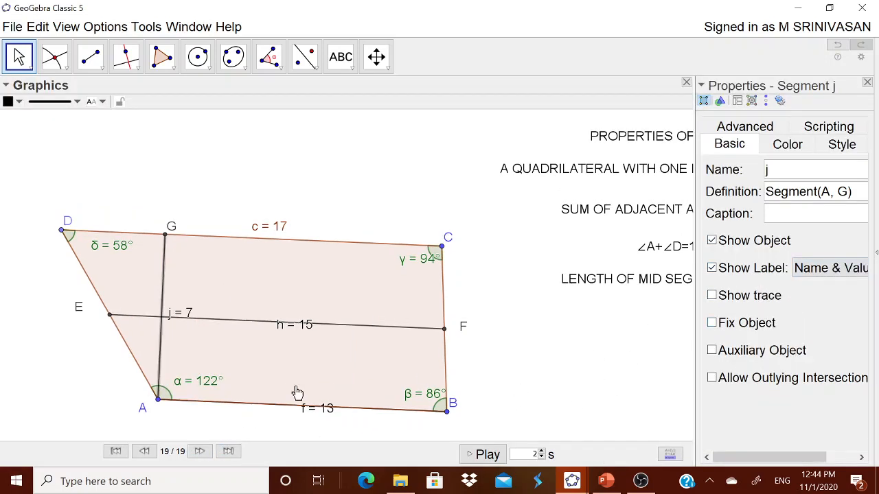
Colour height segment AG red (255, 0, 51) and set its line thickness to 9.
left_click(791, 147)
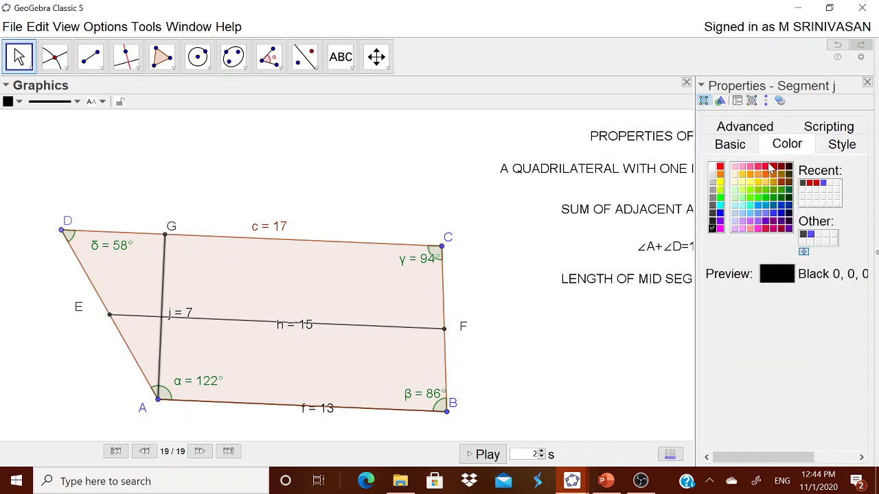
left_click(765, 167)
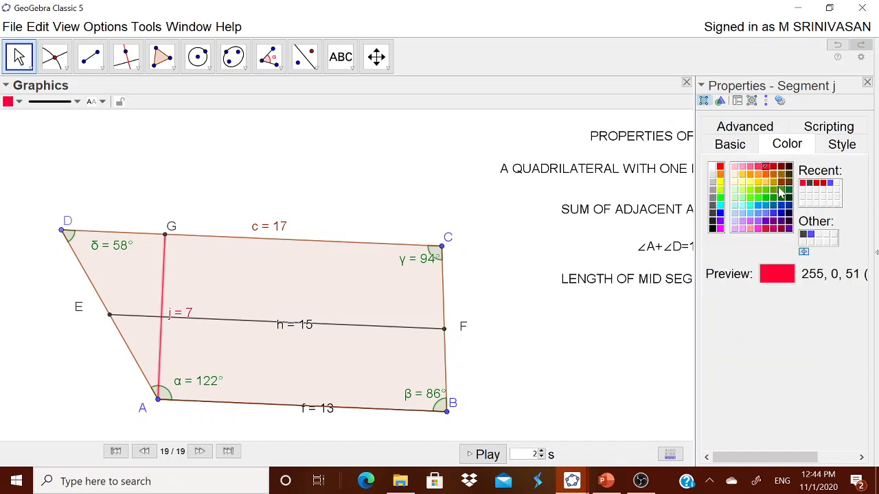
left_click(845, 146)
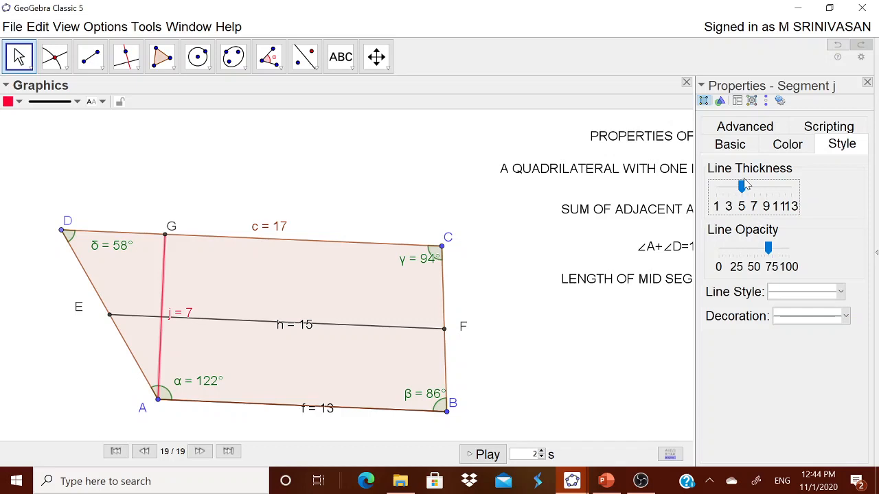
left_click_drag(743, 186, 767, 191)
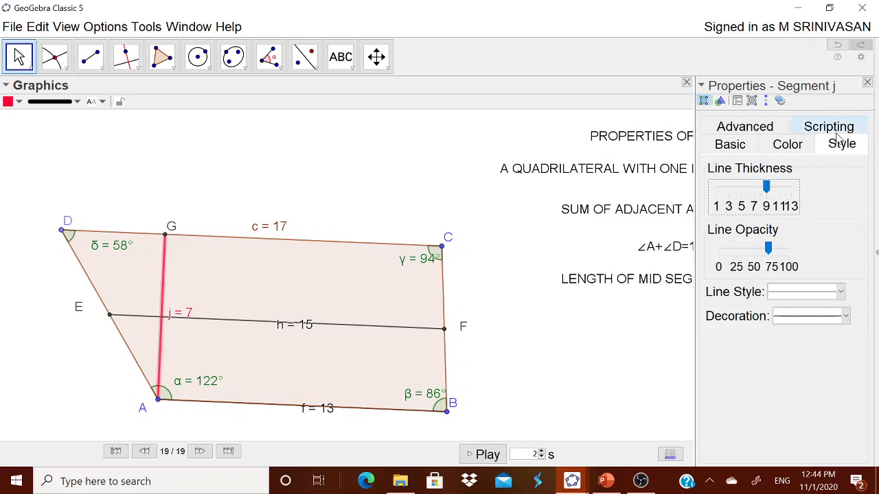
left_click(867, 82)
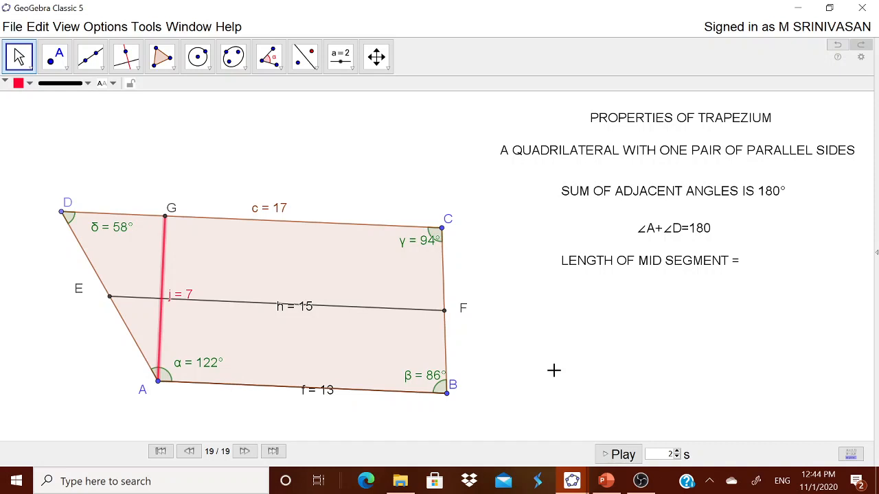
Add the text "AREA =" below the "LENGTH OF MID SEGMENT =" text.
left_click(349, 66)
left_click(357, 117)
left_click(586, 302)
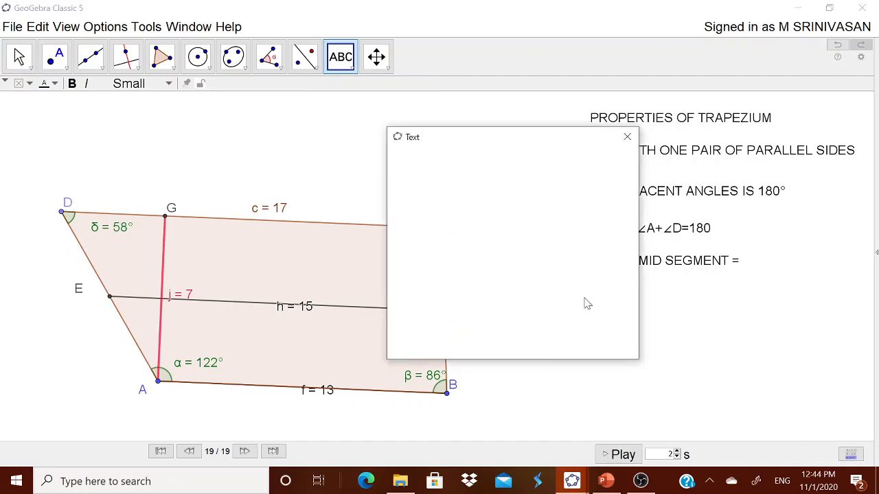
type("AREA =")
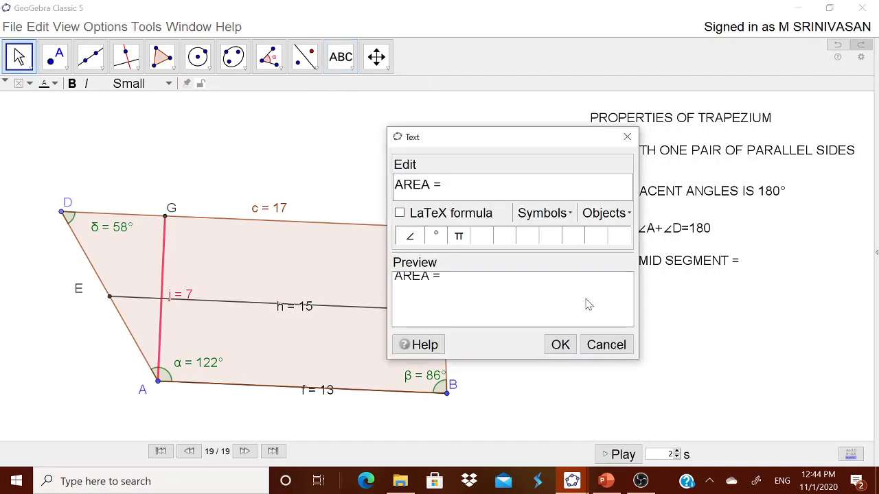
left_click(560, 345)
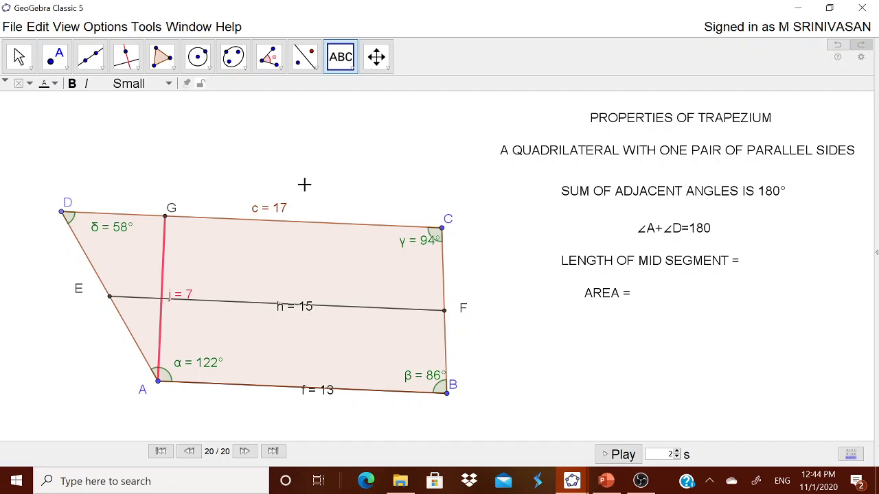
Measure the area of trapezium ABCD with the Area tool, placing its area label inside the shape.
left_click(280, 69)
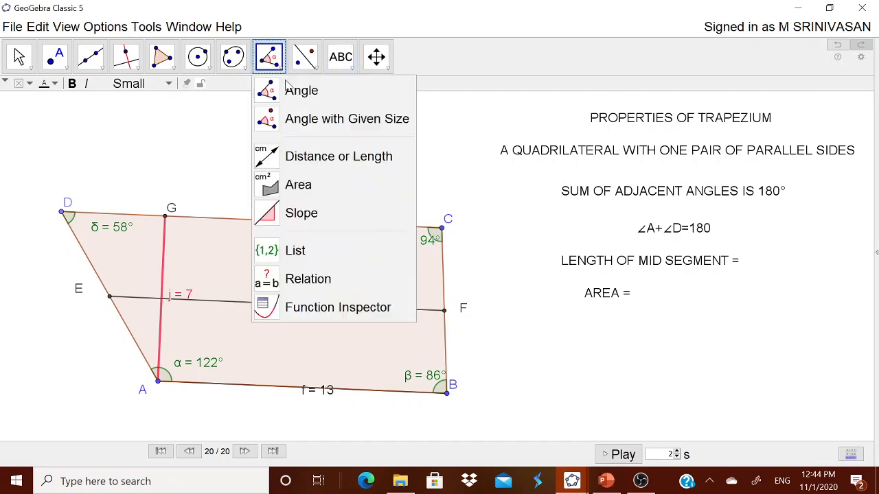
left_click(299, 184)
left_click(256, 283)
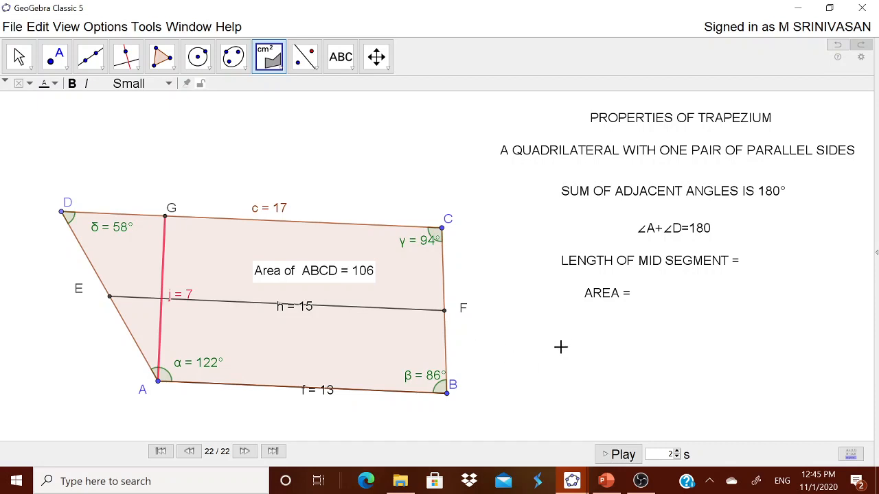
Append the trapezium's area object q1 to the "AREA =" text as a dynamic value.
right_click(607, 294)
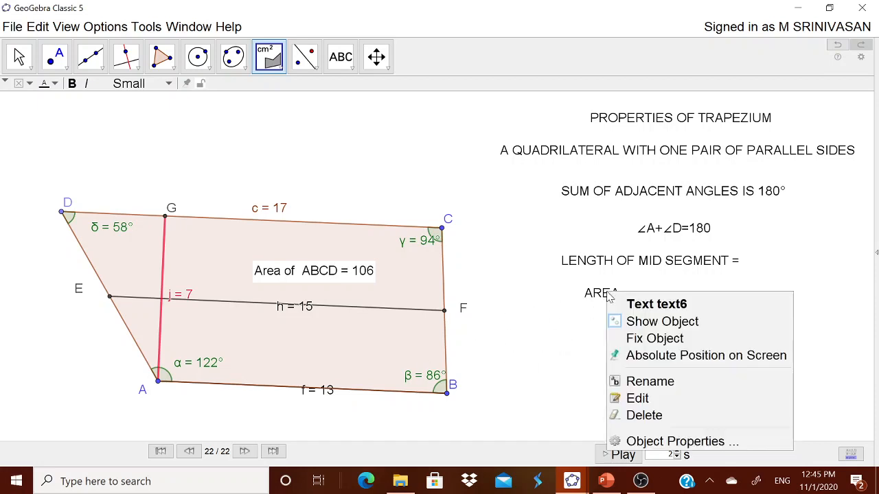
left_click(661, 442)
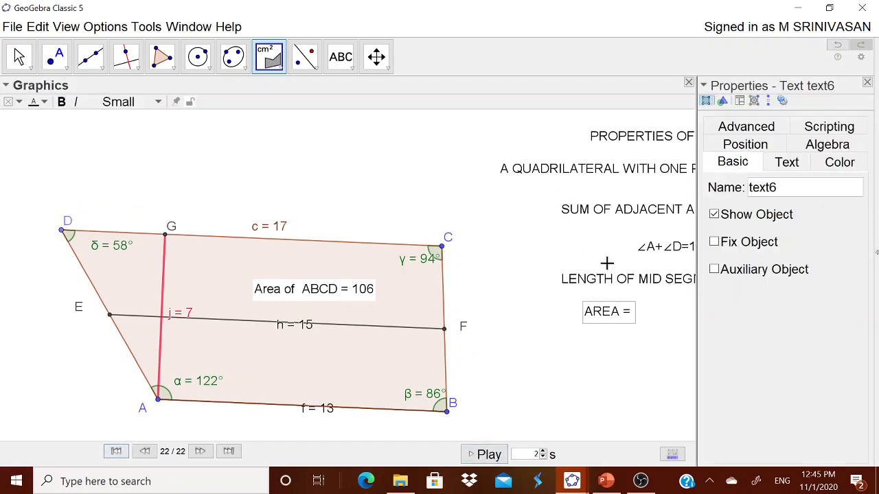
left_click(786, 162)
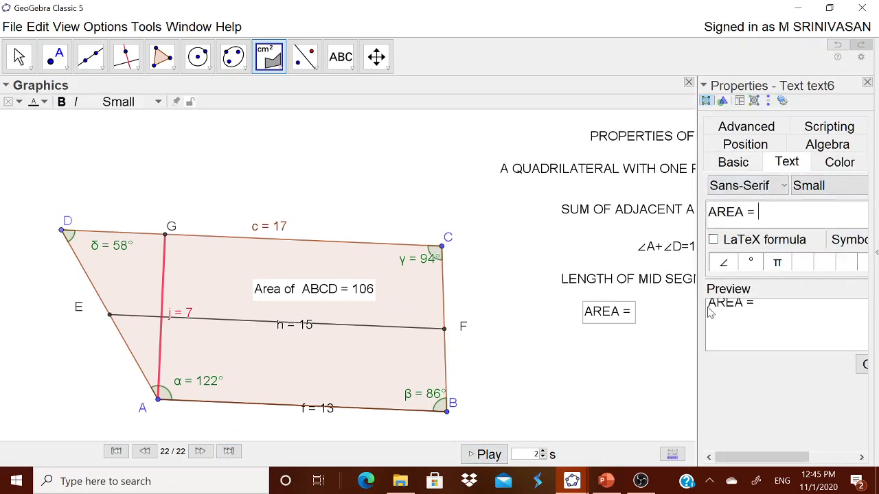
left_click_drag(667, 315, 624, 316)
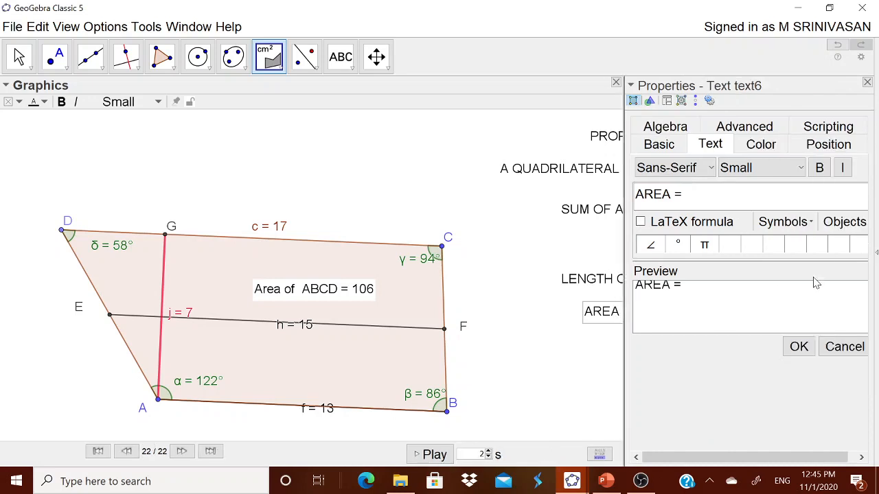
left_click(845, 221)
scroll(845, 301, "down", 6)
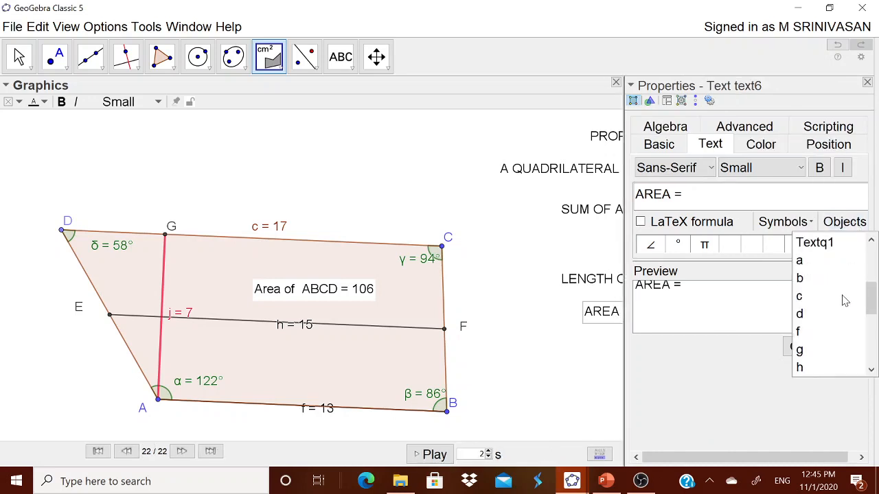
scroll(824, 316, "up", 3)
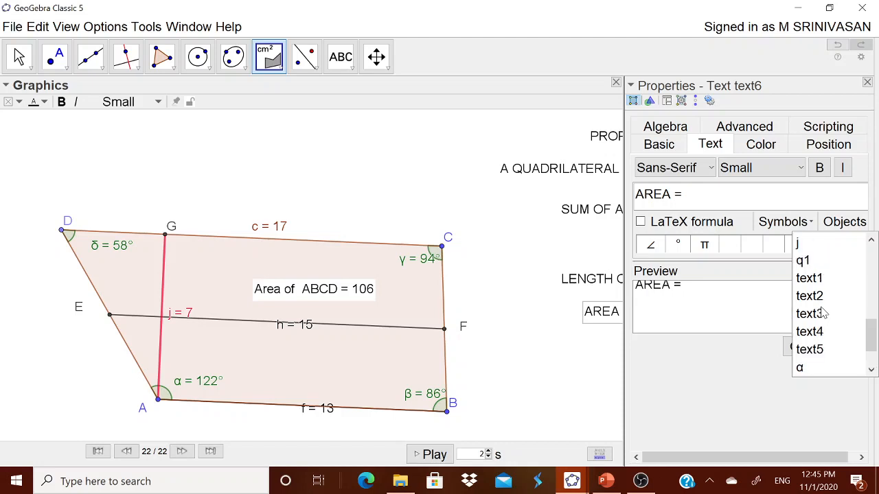
left_click(820, 264)
left_click(797, 346)
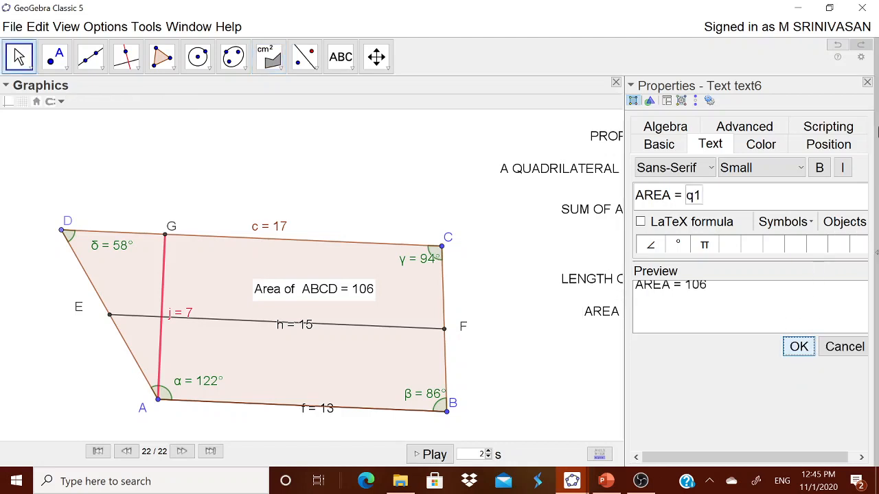
left_click(868, 83)
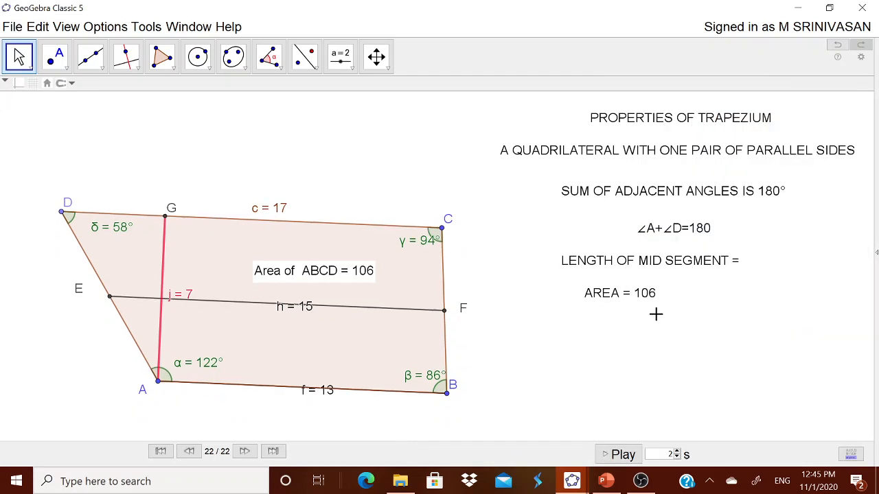
Shift the AREA text right beneath the mid segment text, and widen the trapezium by moving vertex B slightly right.
left_click_drag(633, 302, 678, 296)
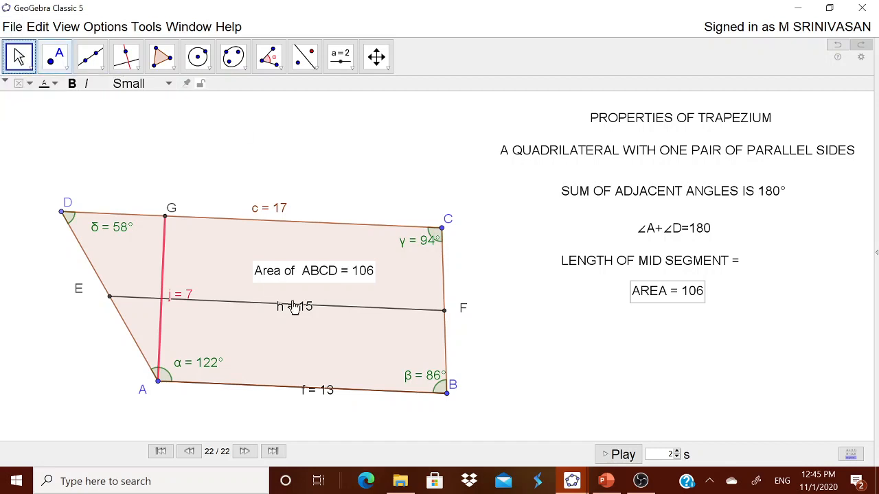
left_click_drag(447, 395, 472, 394)
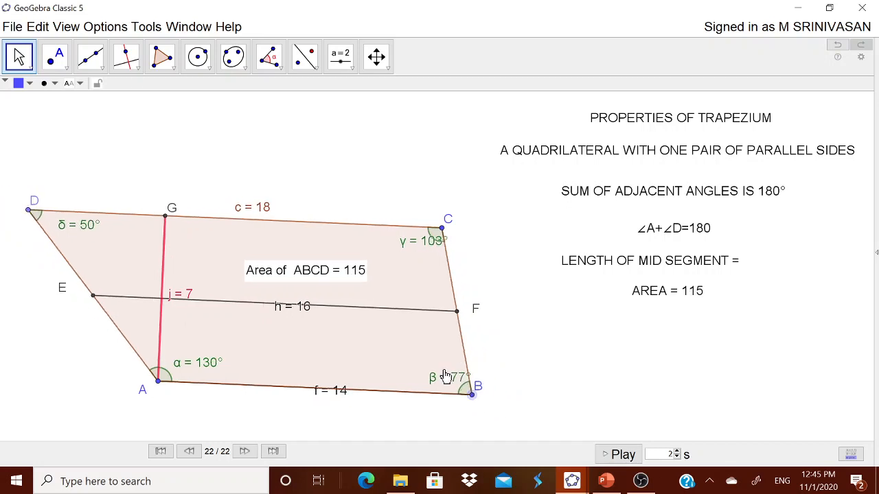
Set the rounding to two decimal places and move the f length label below side AB.
left_click(107, 29)
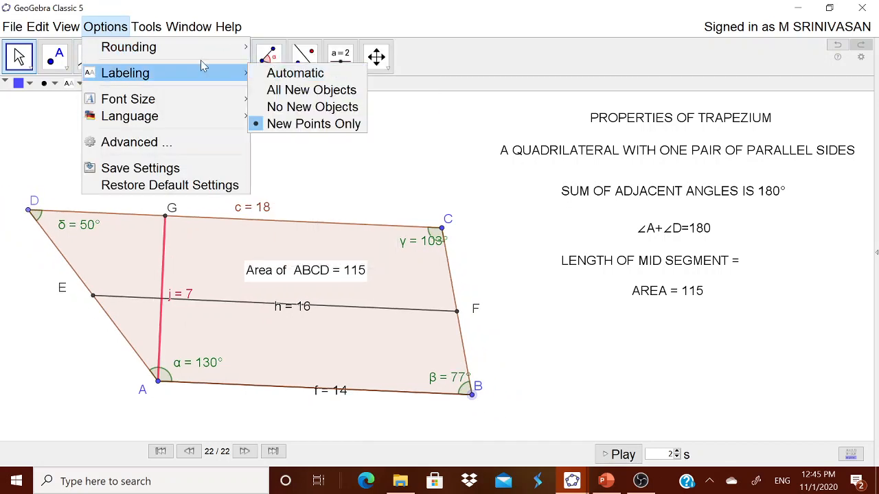
mouse_move(221, 54)
left_click(274, 81)
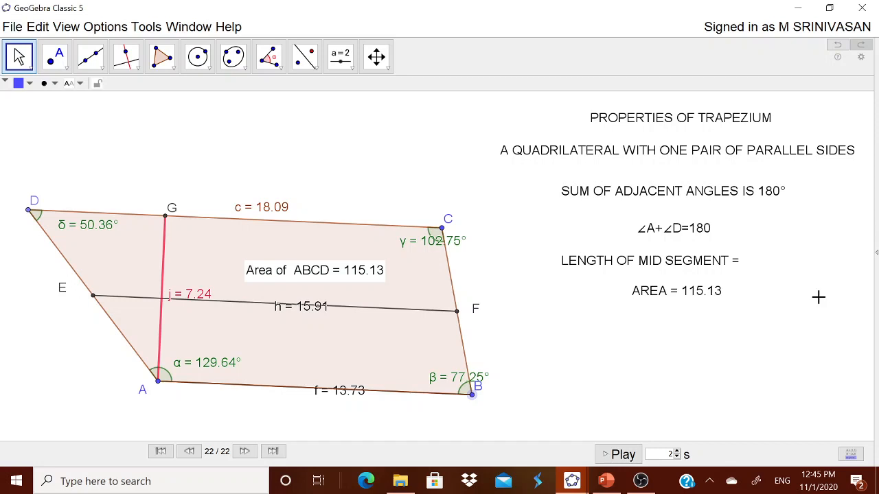
left_click_drag(340, 395, 331, 407)
Switch to the Graphing perspective and move vertices A to (2, -6), B to (16, -6) and D to about (1.04, 0.32).
left_click(875, 255)
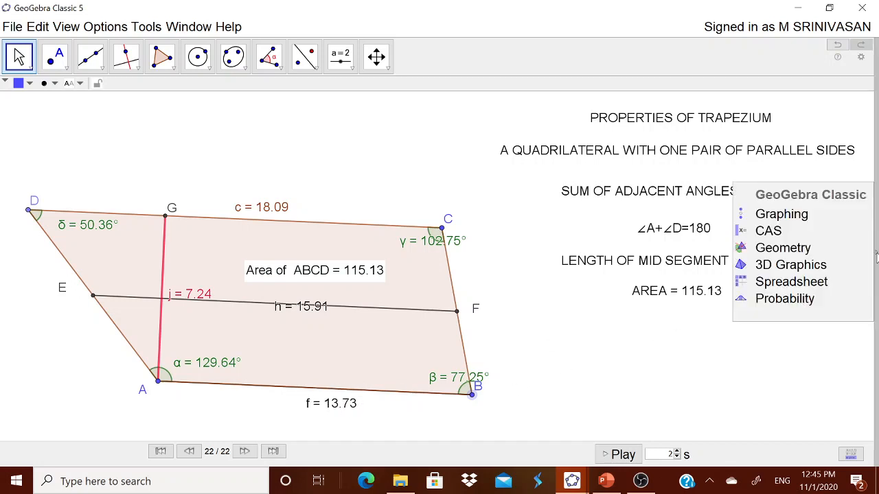
left_click(812, 217)
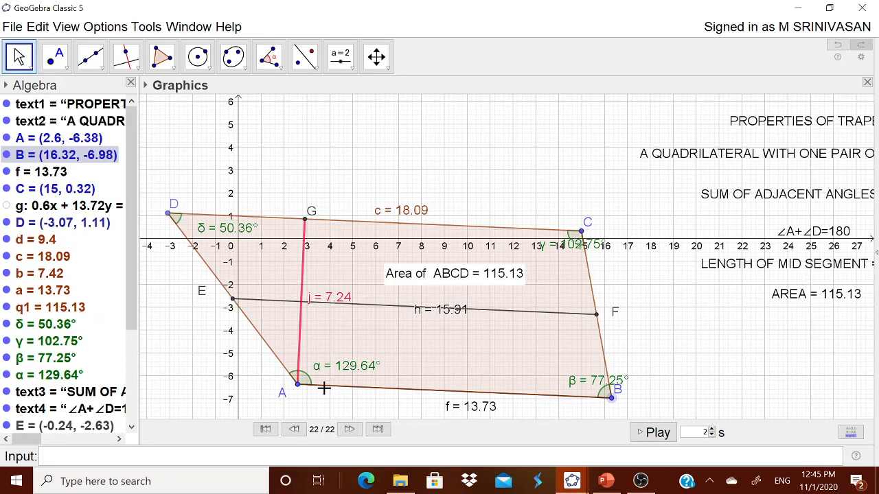
left_click_drag(300, 390, 284, 377)
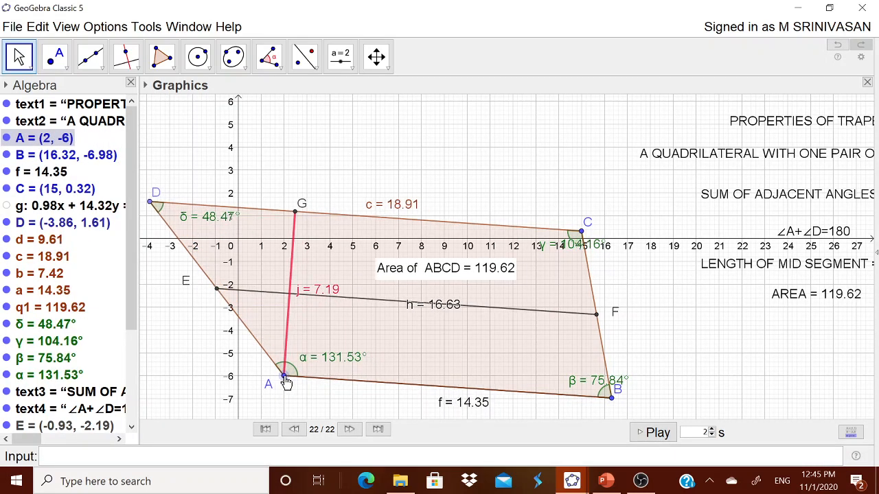
left_click_drag(612, 398, 609, 383)
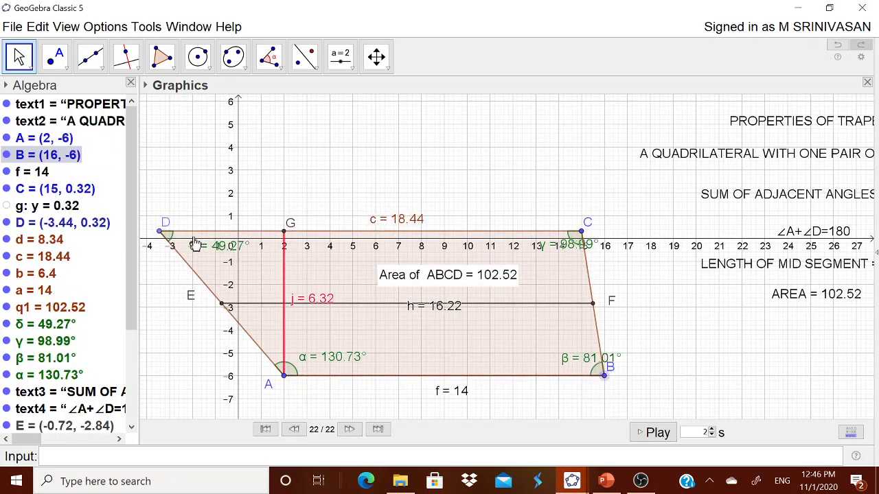
left_click_drag(162, 232, 262, 235)
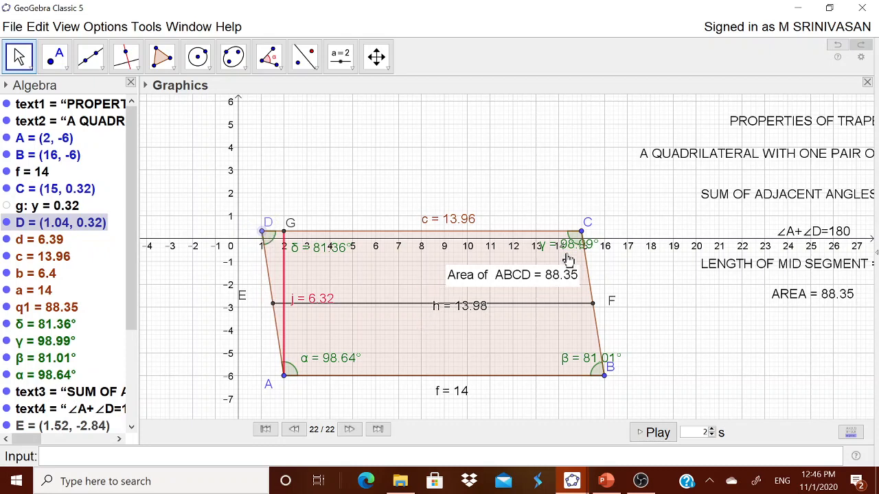
Move vertex C to about (16.02, 0.32) and shift the whole trapezium down by about one unit, with A at (2, -7).
left_click_drag(583, 233, 609, 237)
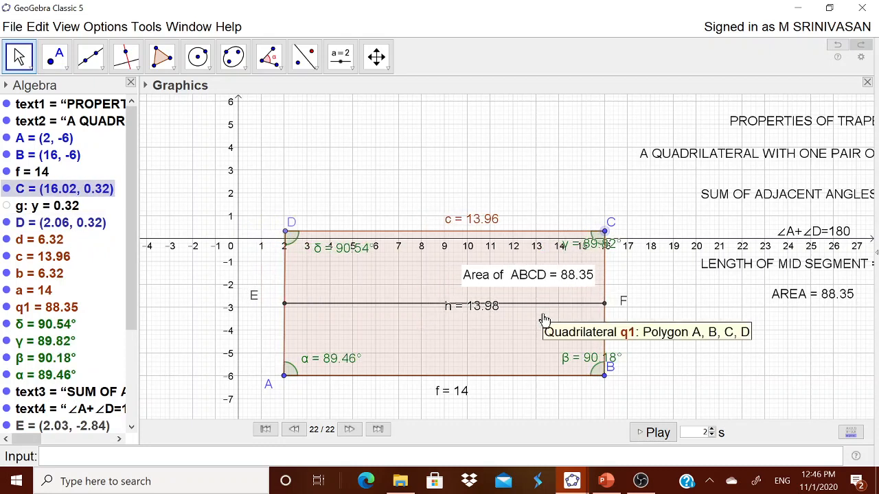
left_click(285, 378)
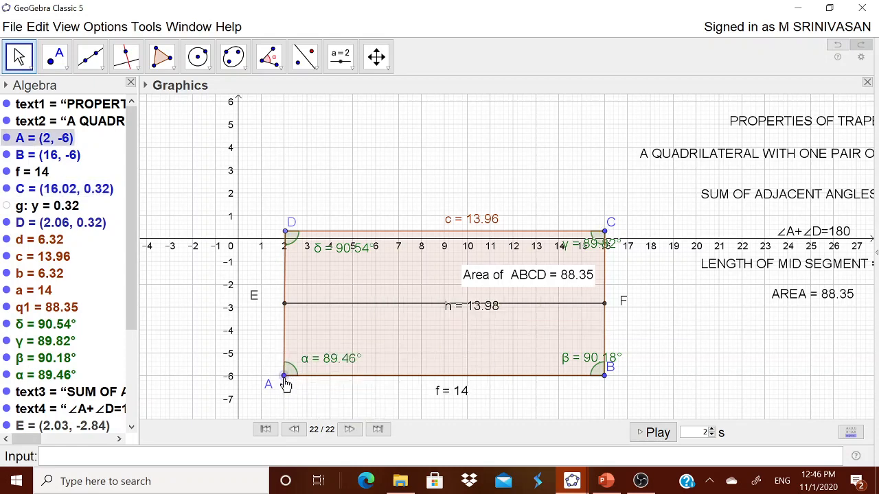
left_click_drag(389, 340, 397, 362)
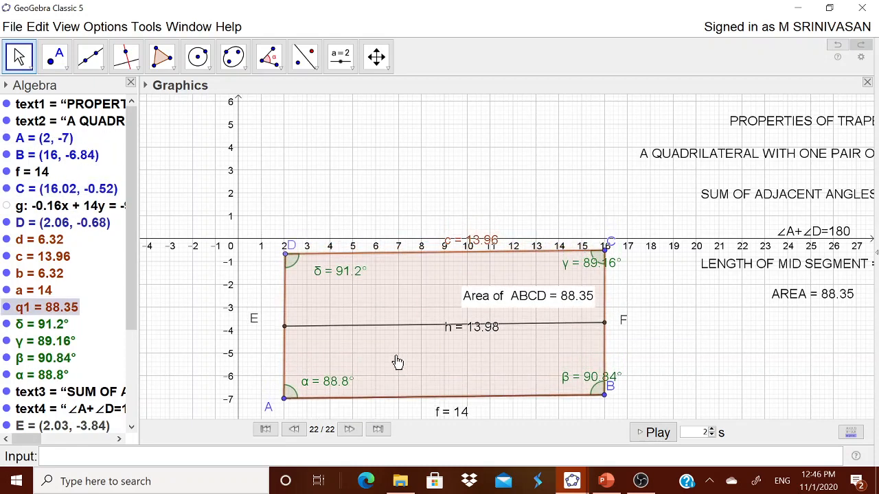
Reshape the trapezium by moving D to about (-0.09, -0.7), C to (18, -1), and D again to about (2.36, -1.18).
left_click_drag(286, 255, 238, 269)
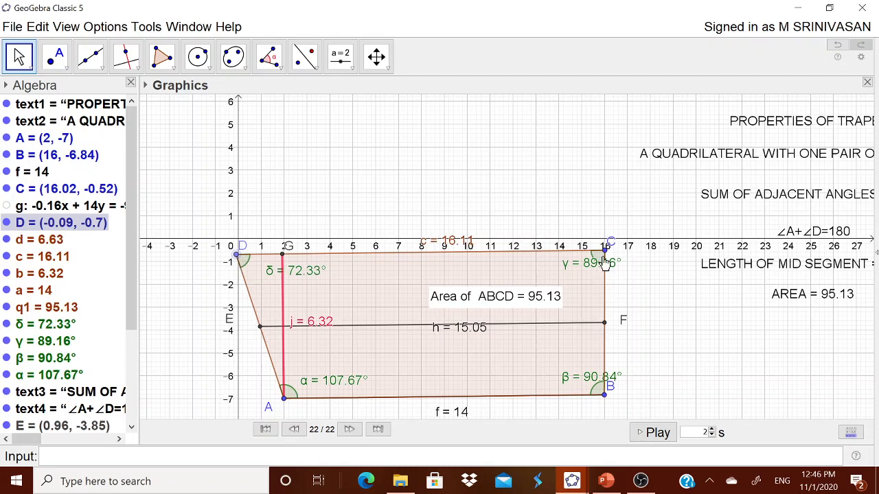
left_click_drag(607, 256, 653, 268)
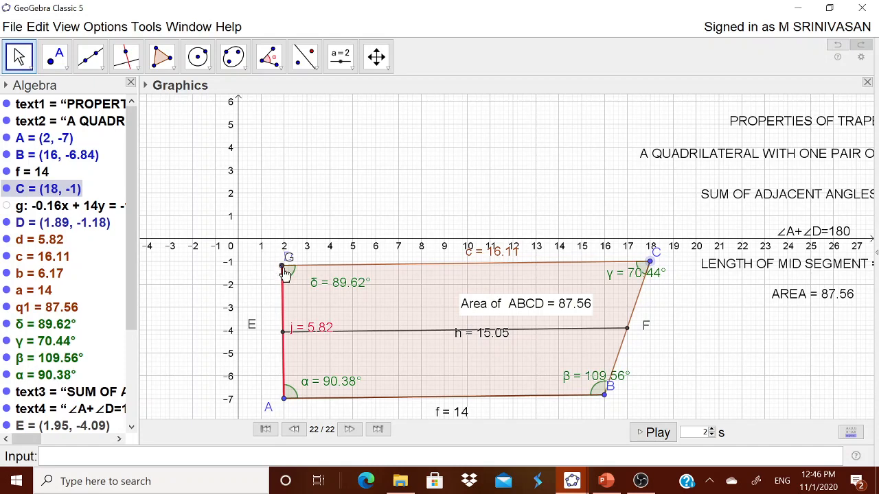
left_click_drag(285, 272, 293, 265)
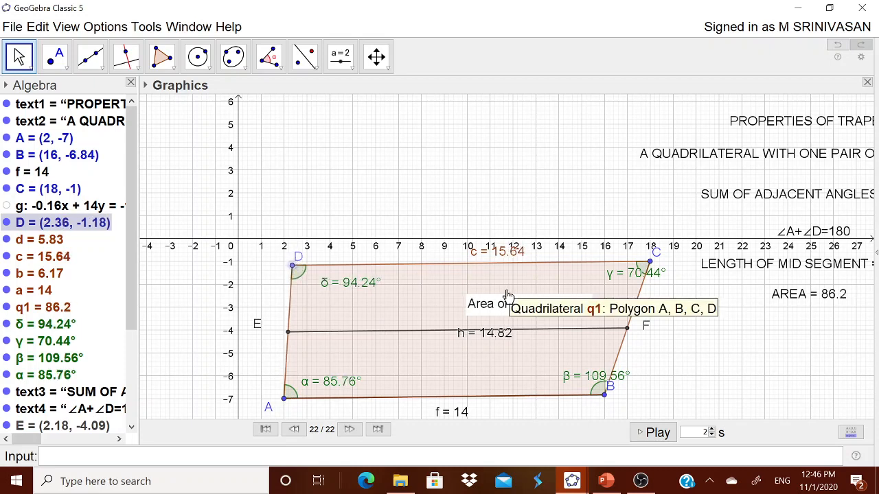
left_click(876, 254)
left_click(825, 250)
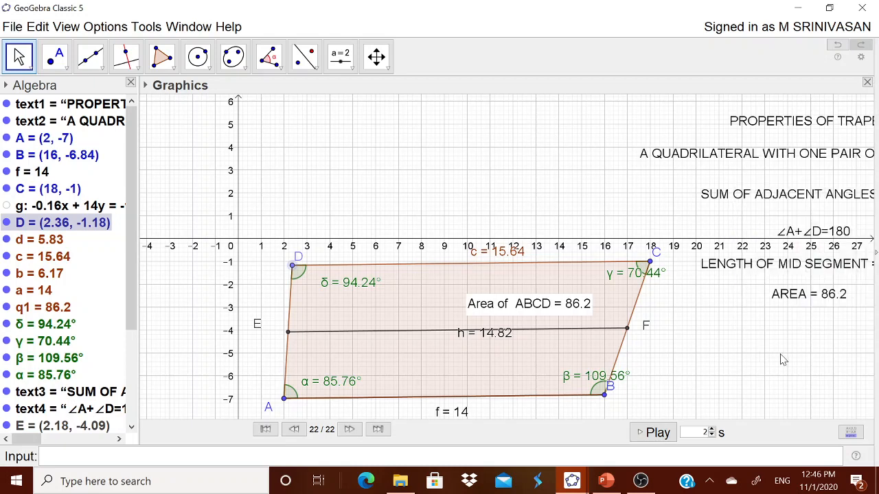